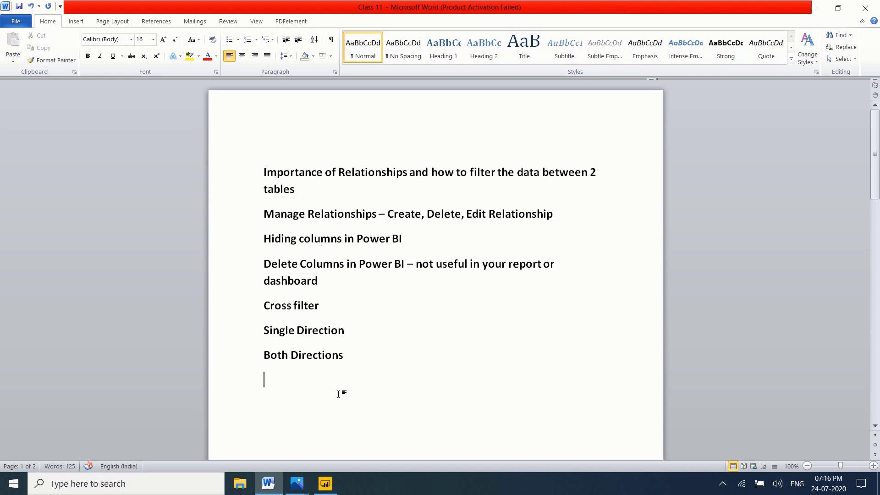
# Step: Switch to Power BI Desktop and connect to the pinned SQL Server instance from the recent sources
pyautogui.moveTo(297, 484)
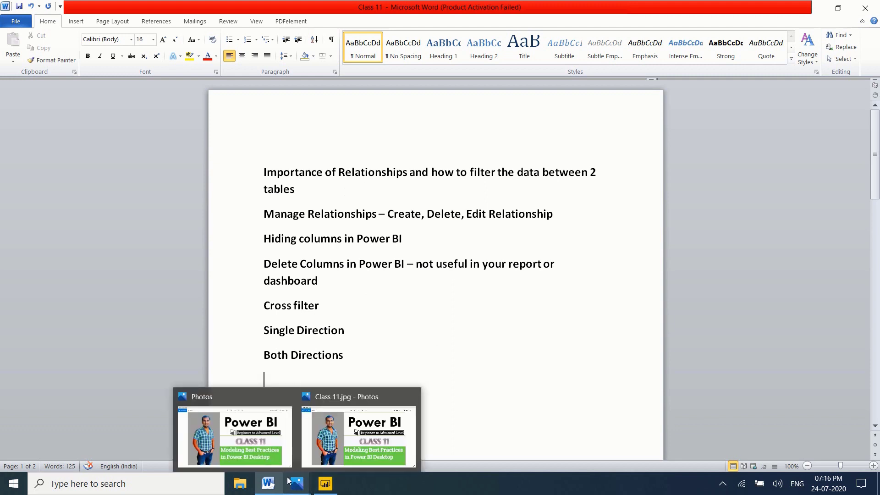
pyautogui.click(325, 483)
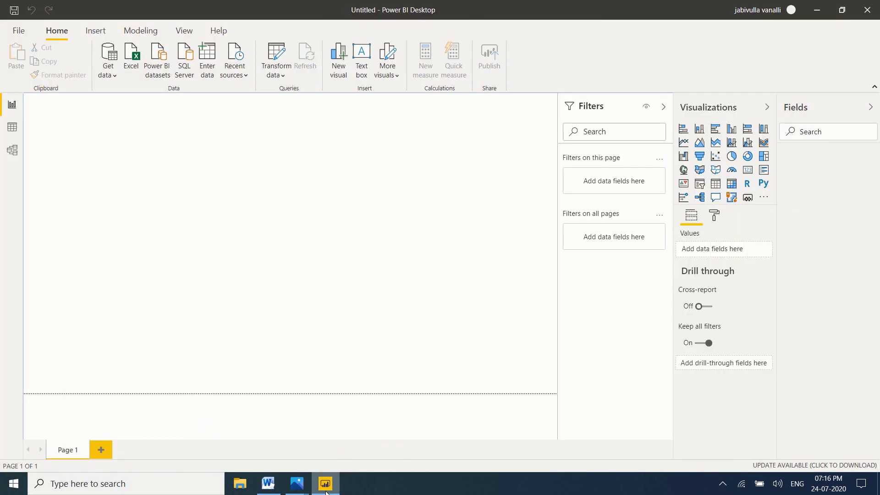
pyautogui.click(235, 72)
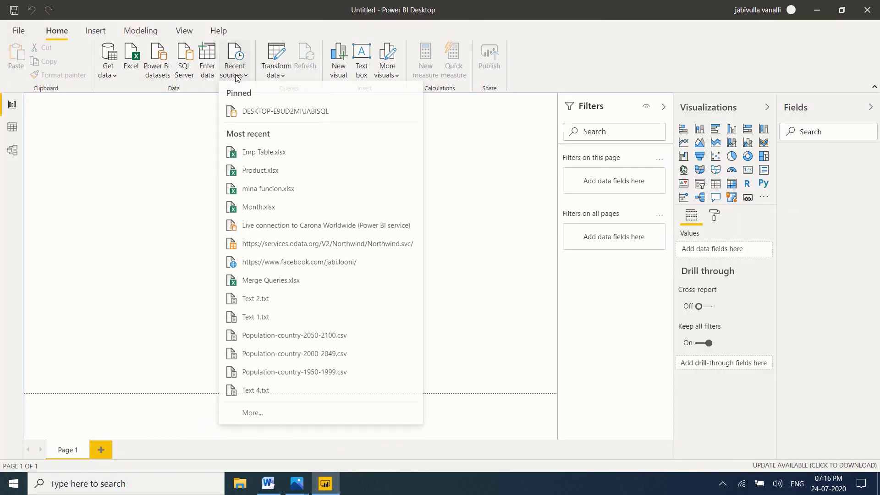
pyautogui.click(270, 111)
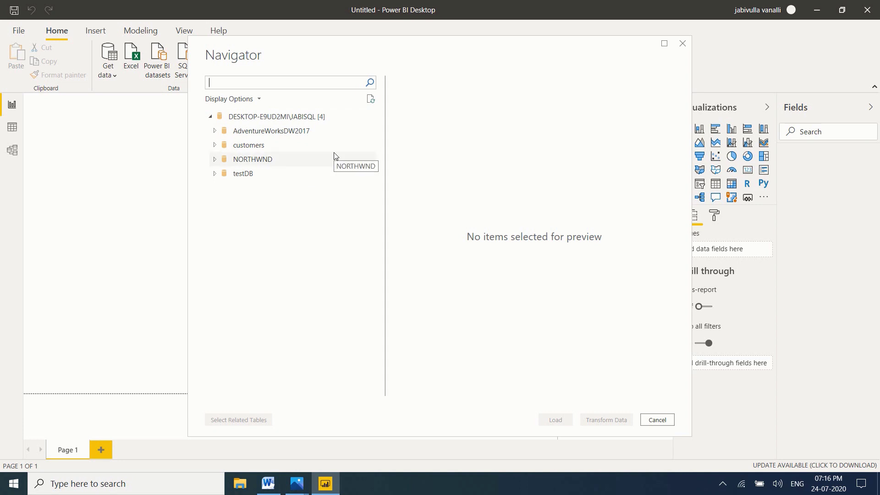
# Step: Load the DimDate, DimGeography and FactInternetSales tables from the AdventureWorksDW2017 database in Import mode
pyautogui.click(214, 132)
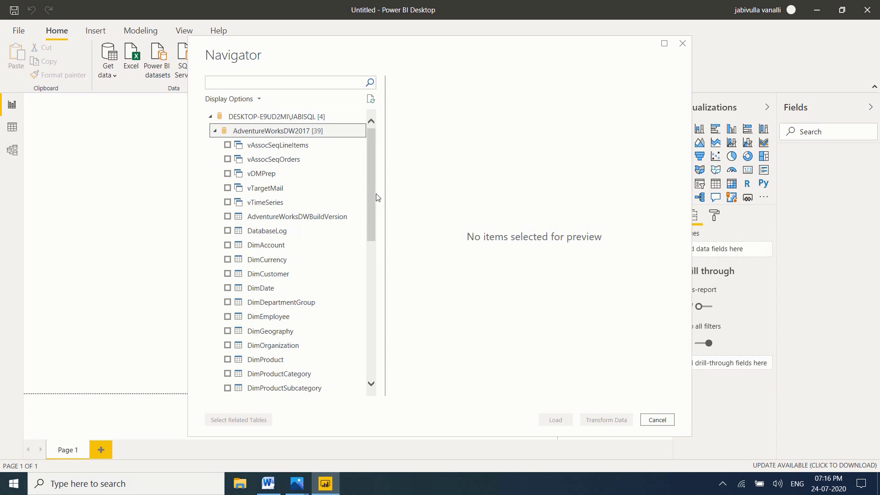
pyautogui.moveTo(376, 197); pyautogui.dragTo(377, 248)
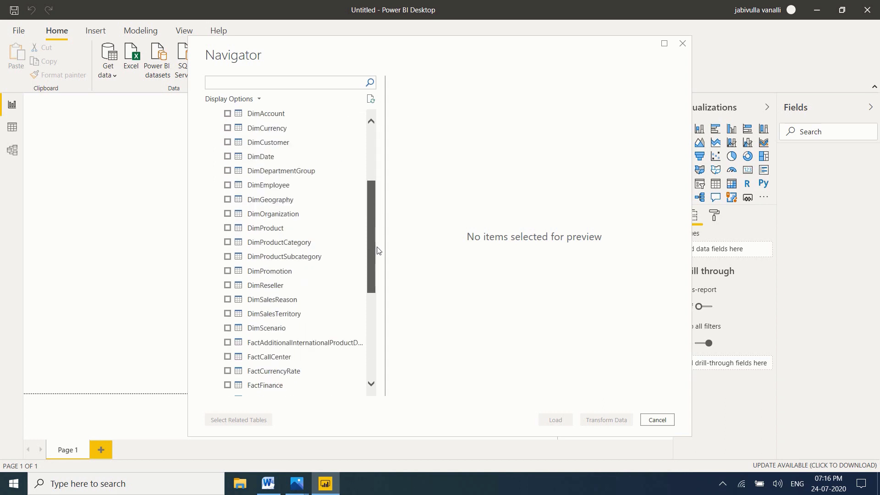
pyautogui.click(227, 158)
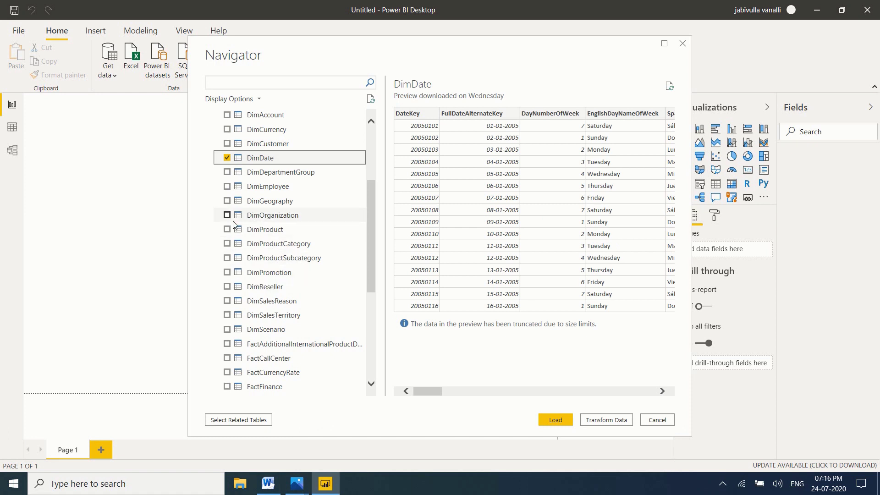
pyautogui.click(227, 201)
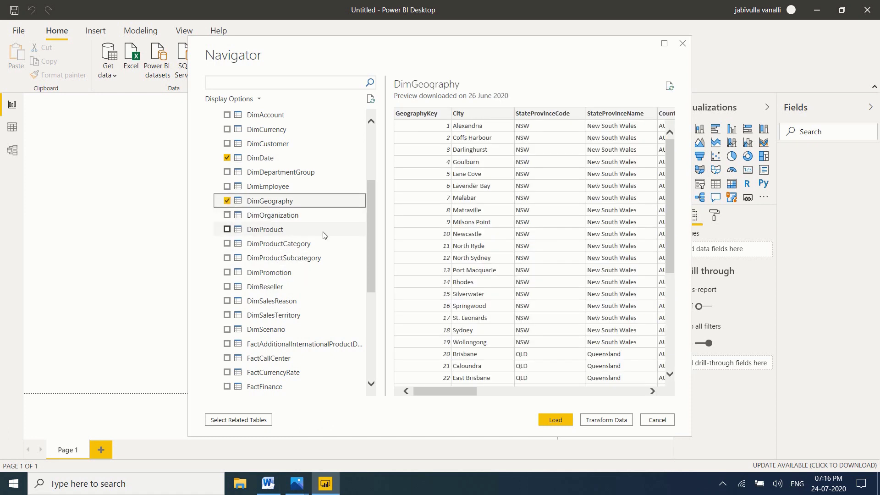
pyautogui.moveTo(372, 243); pyautogui.dragTo(375, 288)
pyautogui.click(228, 291)
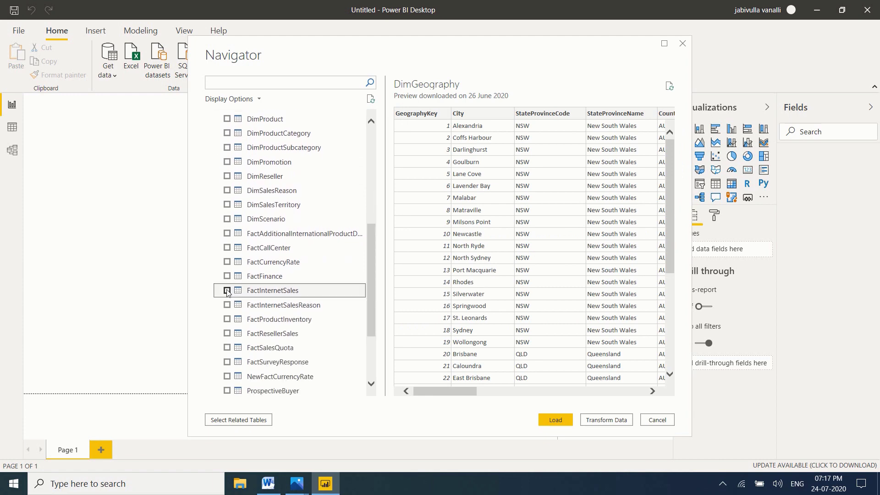
pyautogui.click(548, 419)
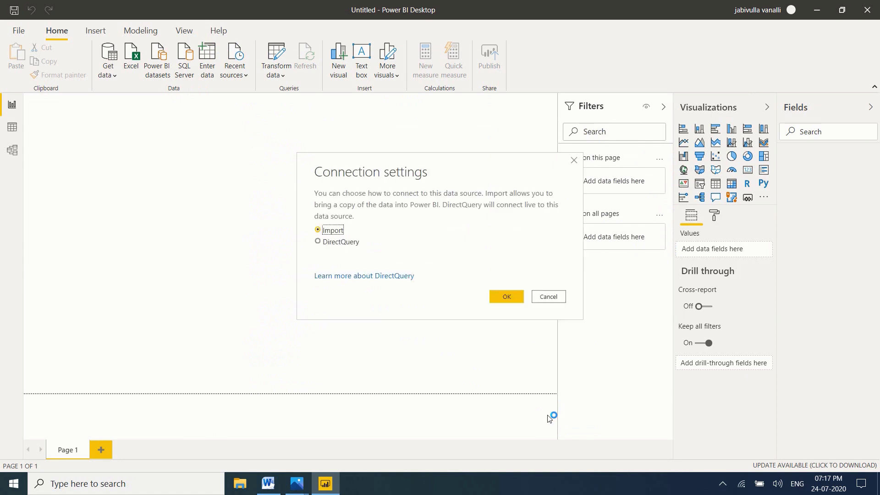
pyautogui.click(506, 298)
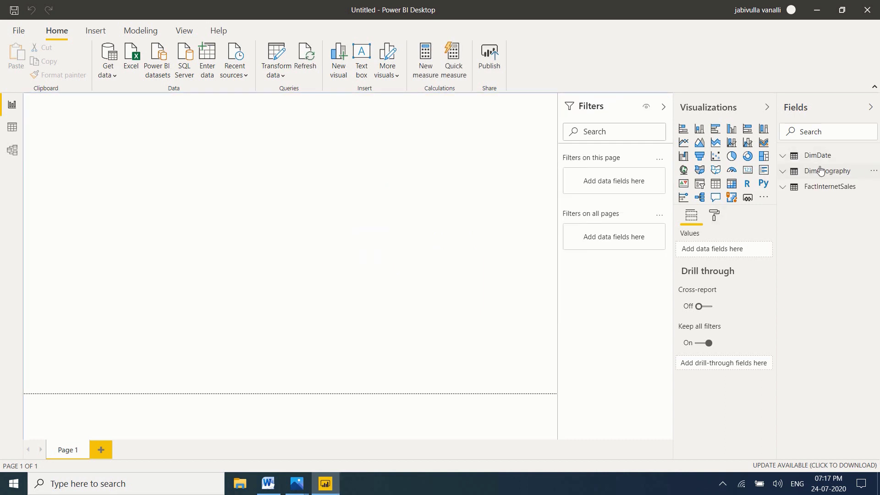
# Step: In the model diagram, move FactInternetSales farther from DimDate and line the two tables up at the same height
pyautogui.click(12, 147)
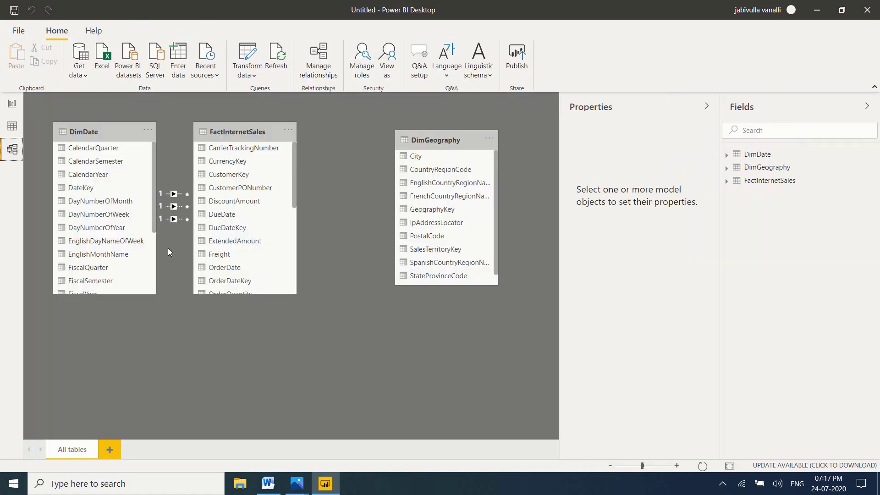
pyautogui.moveTo(233, 129); pyautogui.dragTo(270, 133)
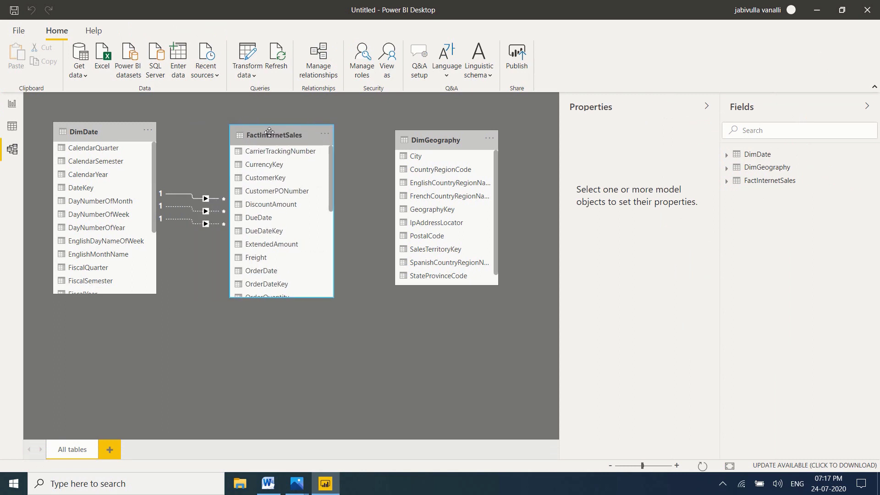
pyautogui.moveTo(95, 128); pyautogui.dragTo(95, 131)
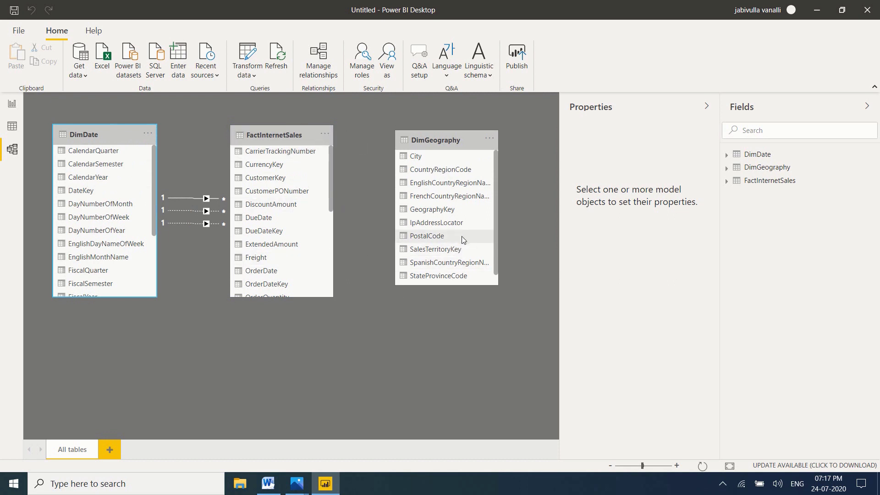
# Step: Create a visual on the report page with EnglishCountryRegionName from DimGeography and SalesAmount from FactInternetSales
pyautogui.click(12, 105)
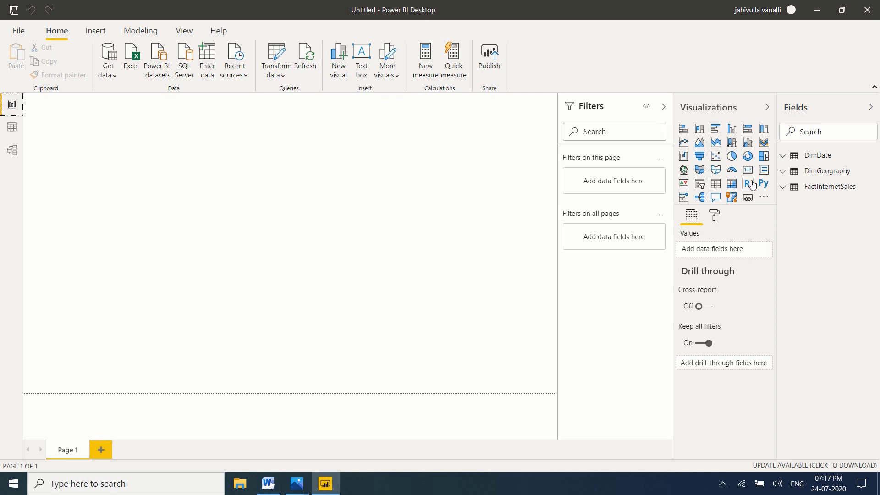
pyautogui.click(783, 174)
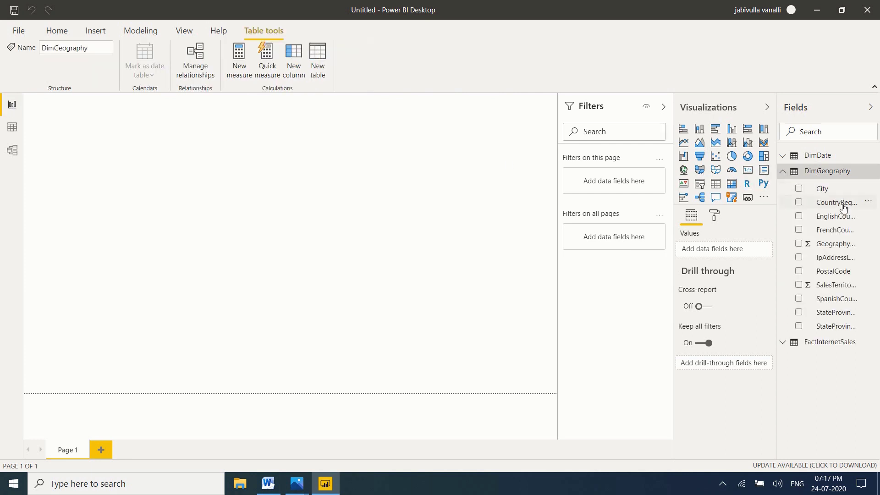
pyautogui.click(800, 217)
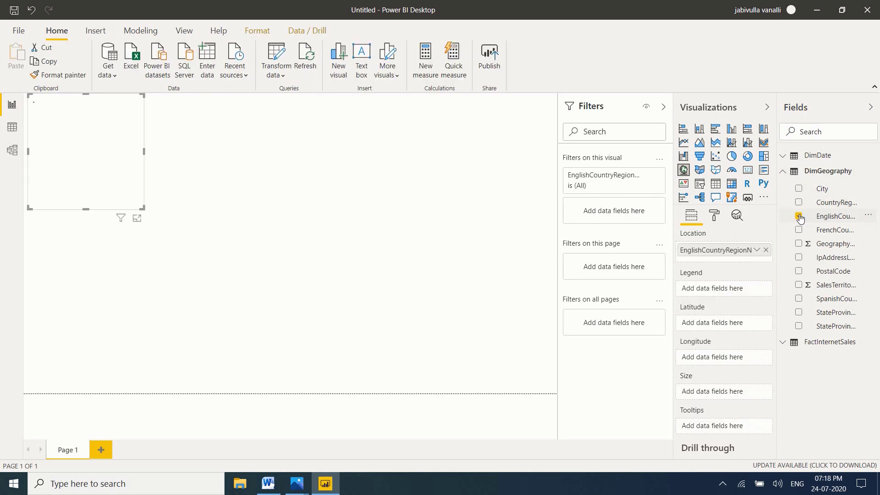
pyautogui.click(783, 174)
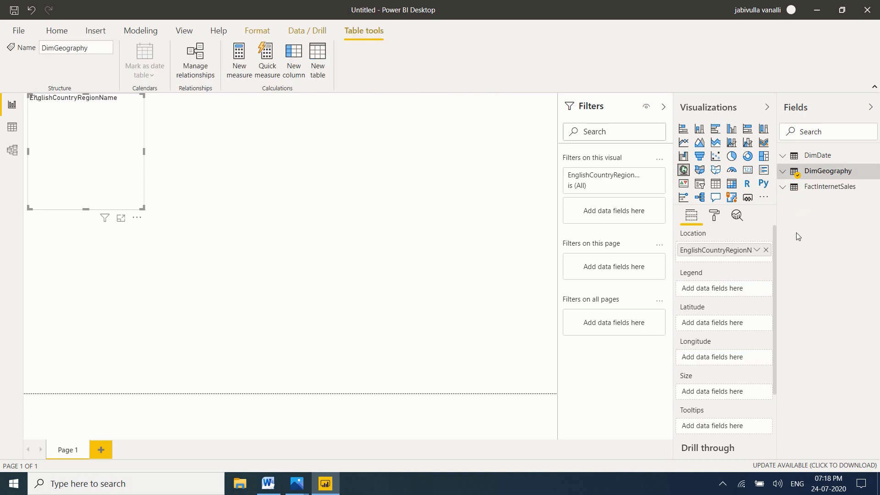
pyautogui.click(783, 189)
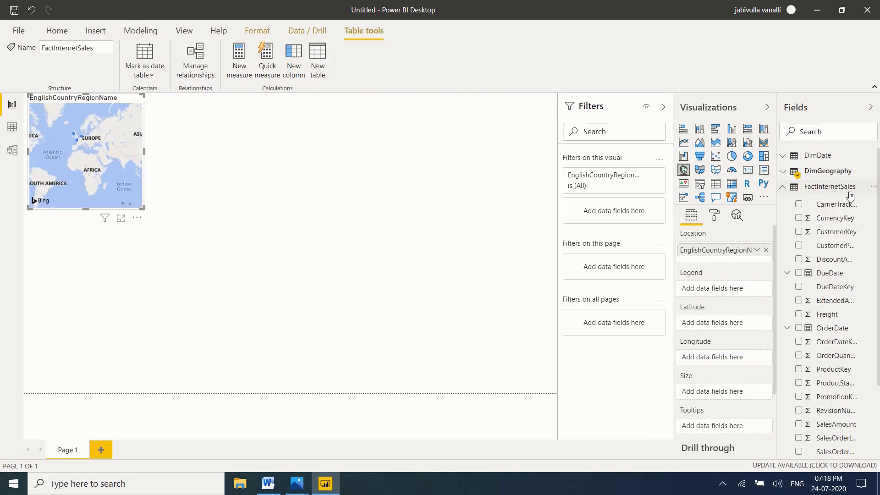
pyautogui.click(799, 424)
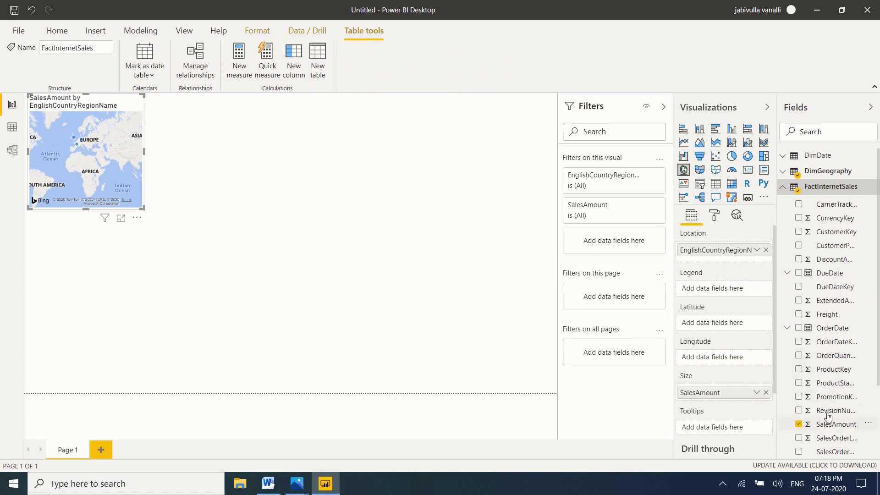
pyautogui.click(783, 187)
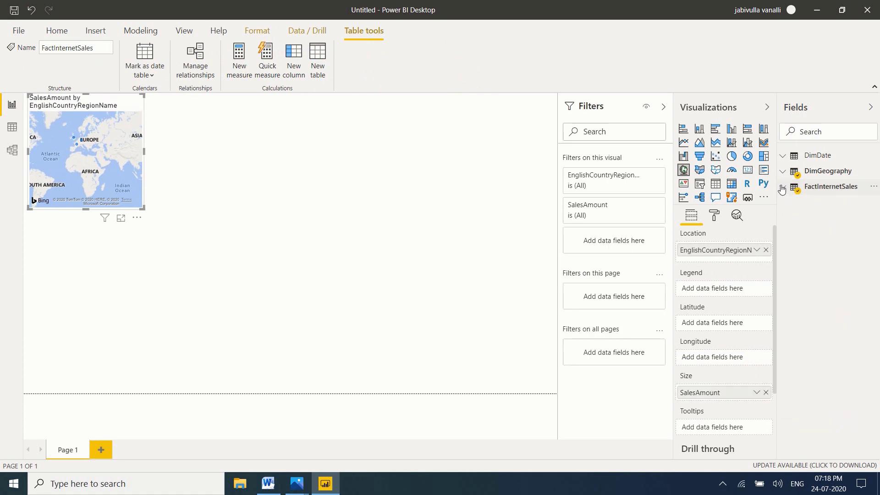
# Step: Convert the map of sales by country into a table visual, then enlarge it and move it lower on the page
pyautogui.click(716, 185)
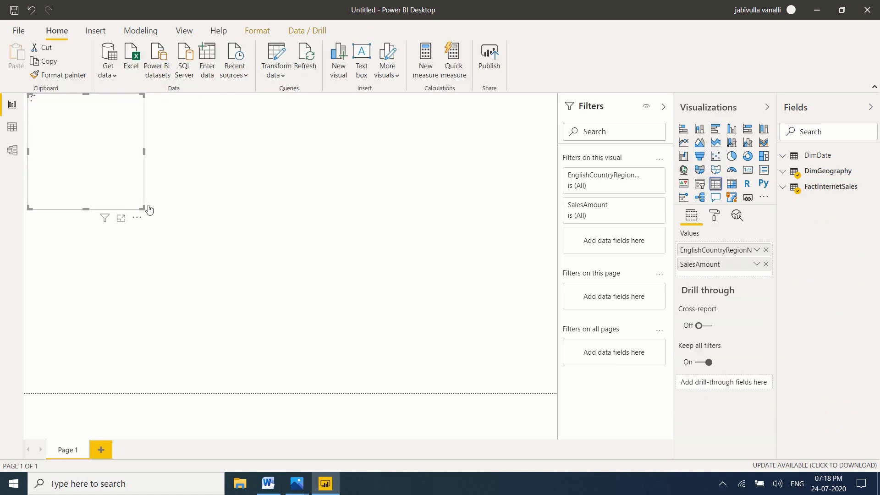
pyautogui.moveTo(145, 209); pyautogui.dragTo(220, 234)
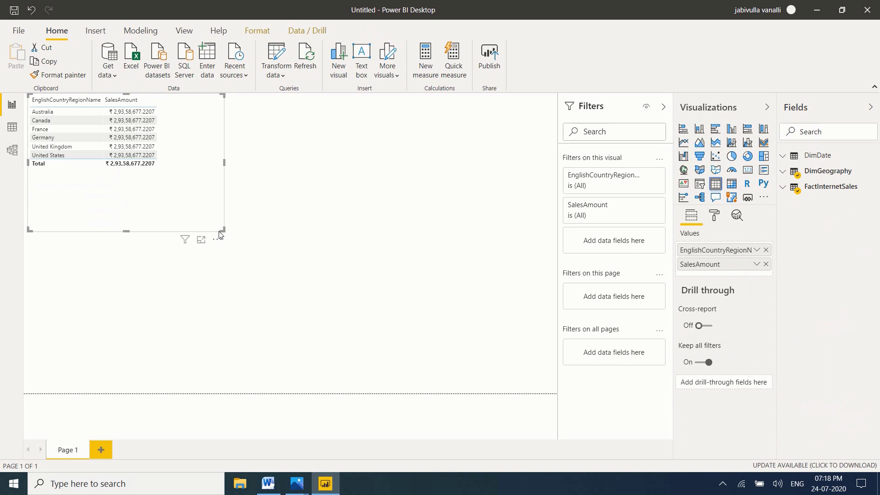
pyautogui.moveTo(172, 208); pyautogui.dragTo(187, 259)
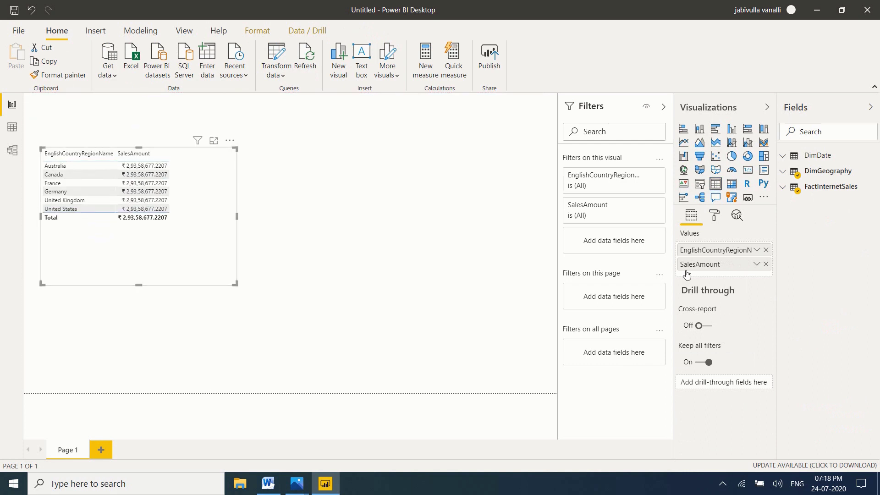
# Step: Apply the Bold header flashy rows style to the country sales table
pyautogui.click(715, 216)
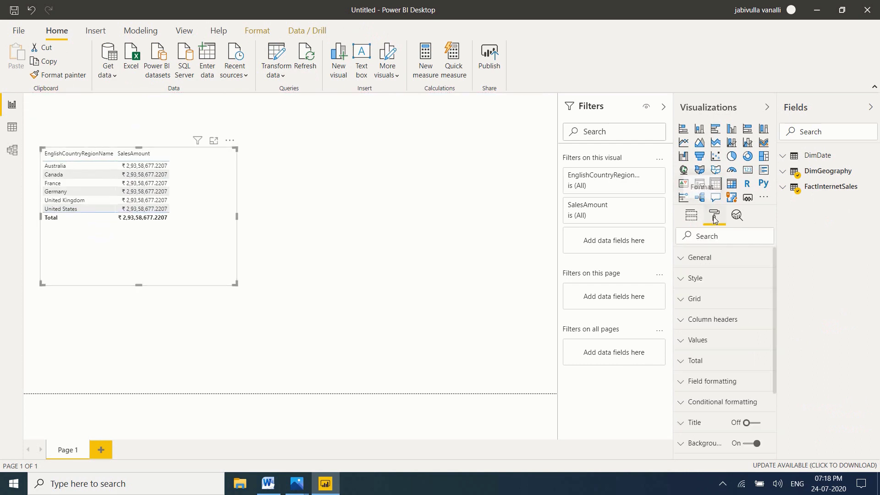
pyautogui.click(701, 281)
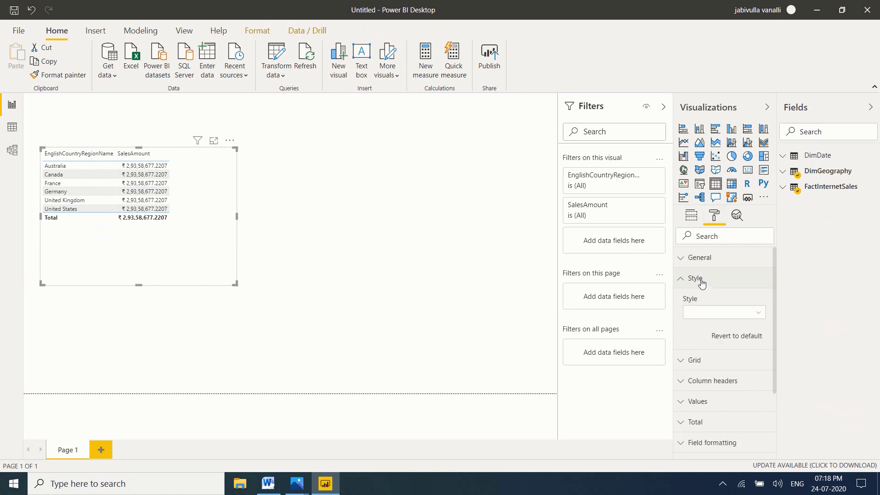
pyautogui.click(742, 315)
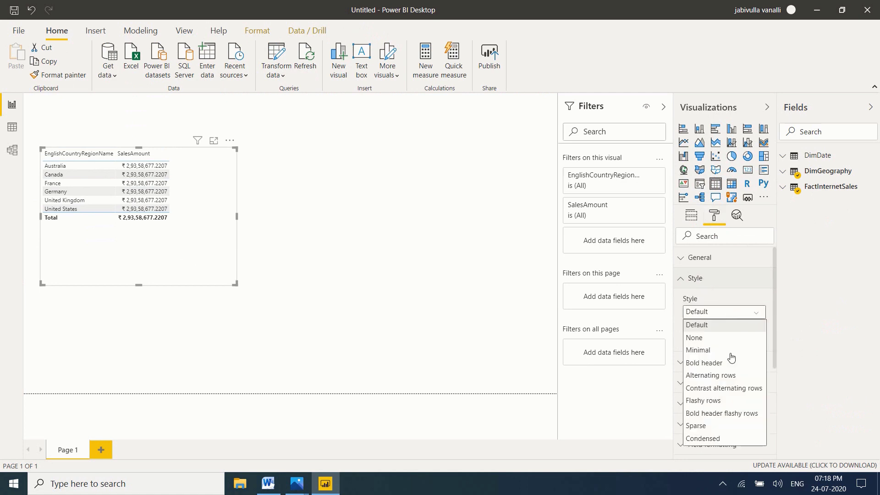
pyautogui.click(724, 414)
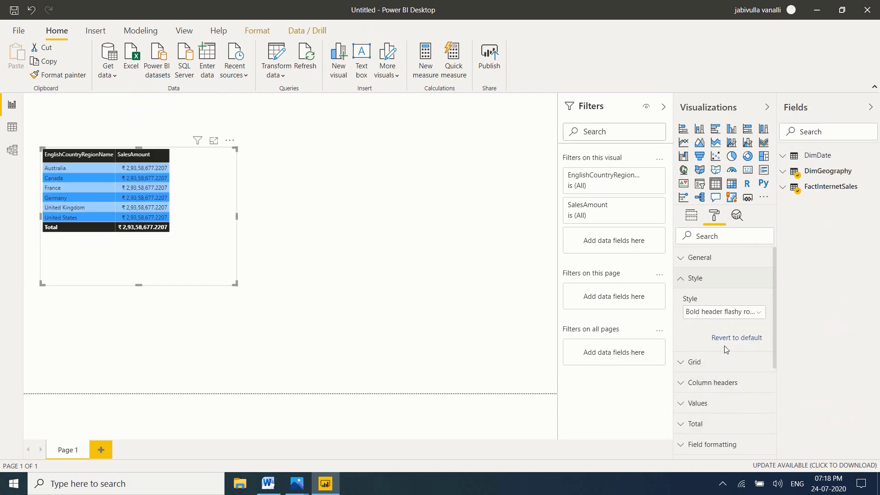
pyautogui.click(681, 280)
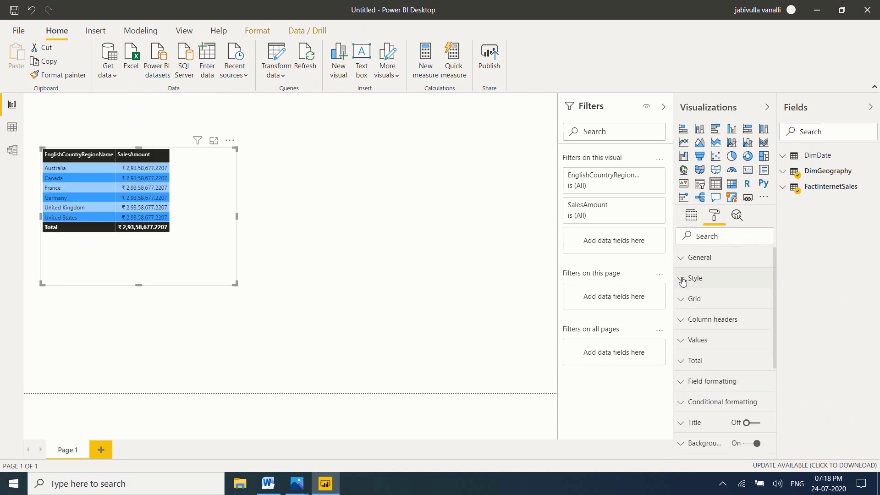
# Step: Set the text size of the table's column headers to 13 pt
pyautogui.click(719, 321)
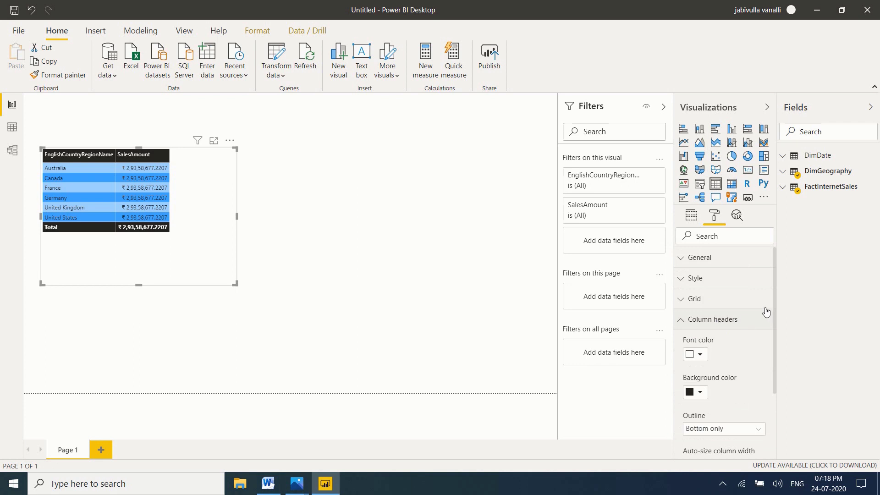
pyautogui.moveTo(776, 296); pyautogui.dragTo(788, 354)
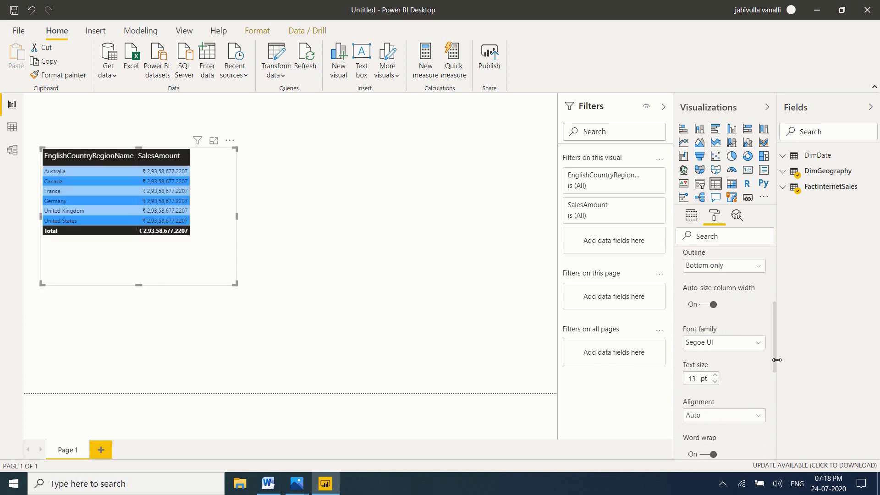
pyautogui.moveTo(774, 359); pyautogui.dragTo(773, 302)
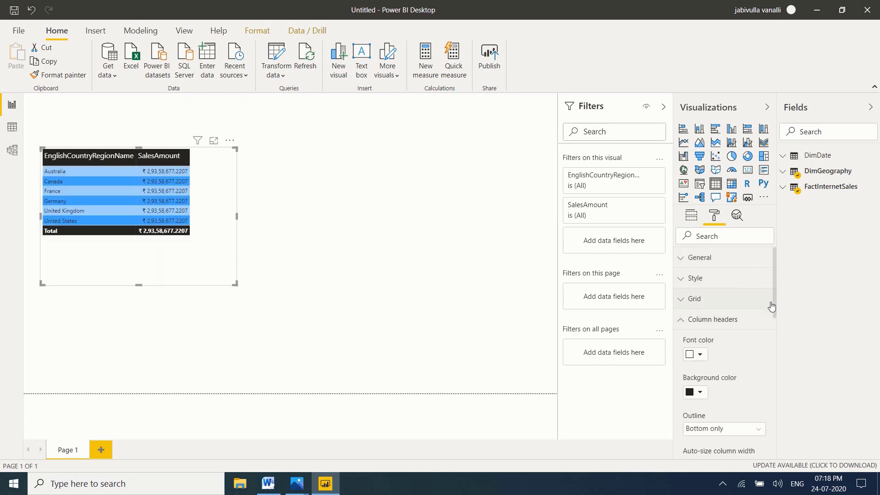
pyautogui.click(693, 319)
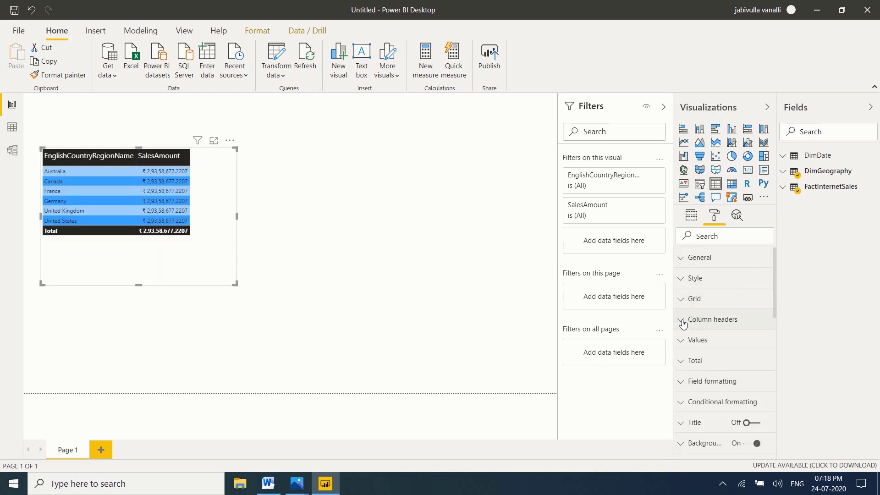
# Step: Set the text size of the table's values to 12 pt, then shift and widen the table on the report page
pyautogui.click(714, 346)
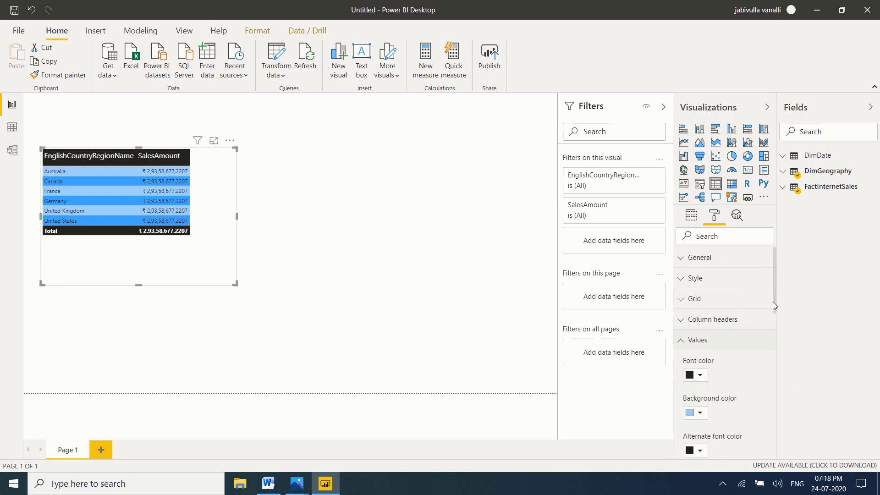
pyautogui.moveTo(773, 302); pyautogui.dragTo(769, 399)
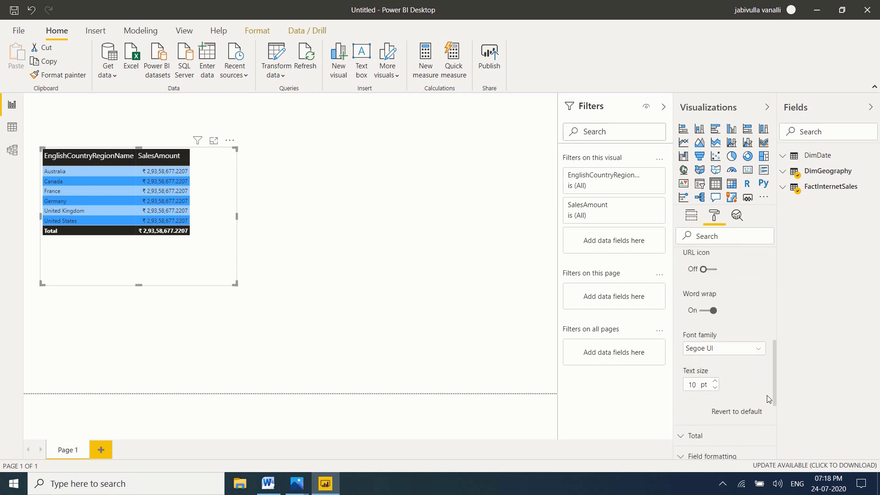
pyautogui.click(715, 383)
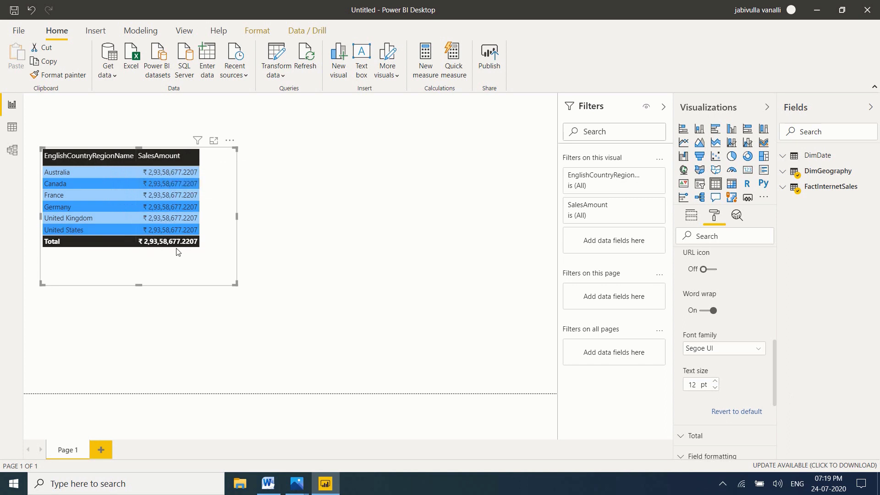
pyautogui.moveTo(234, 282); pyautogui.dragTo(265, 285)
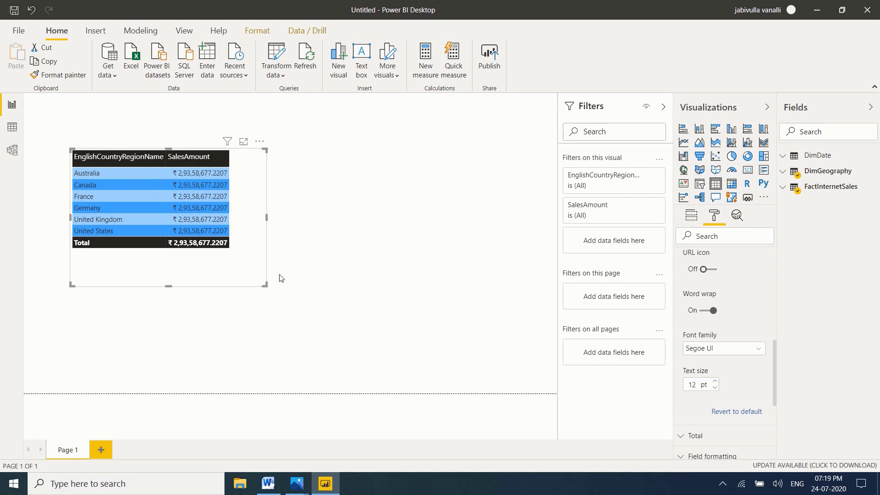
pyautogui.moveTo(265, 285); pyautogui.dragTo(302, 287)
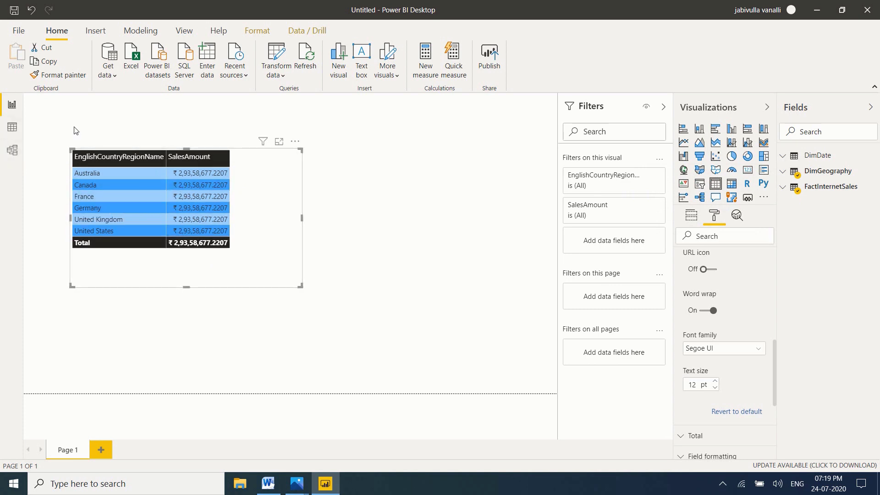
# Step: Compare the relationships in the model diagram with the SalesAmount values in the country sales table
pyautogui.click(13, 152)
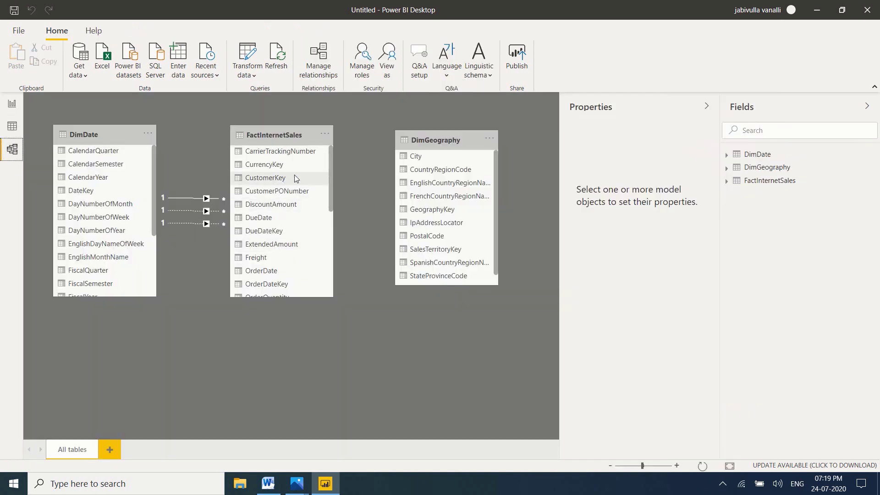
pyautogui.click(12, 104)
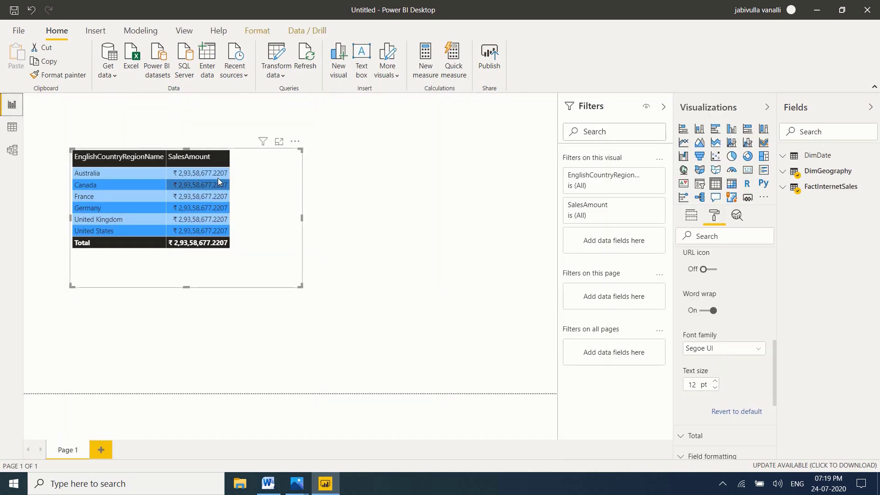
pyautogui.click(15, 151)
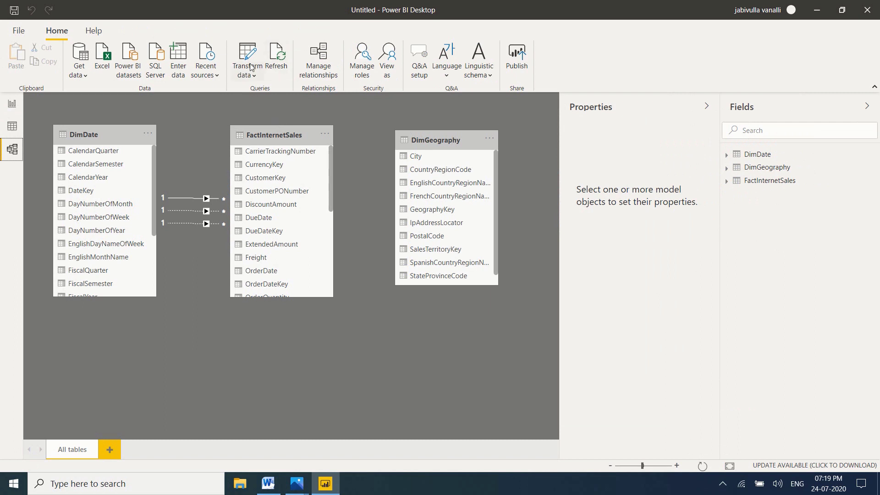
# Step: Load the DimCustomer table from the AdventureWorksDW2017 database on the pinned recent SQL Server source, using the Import connection mode
pyautogui.click(205, 69)
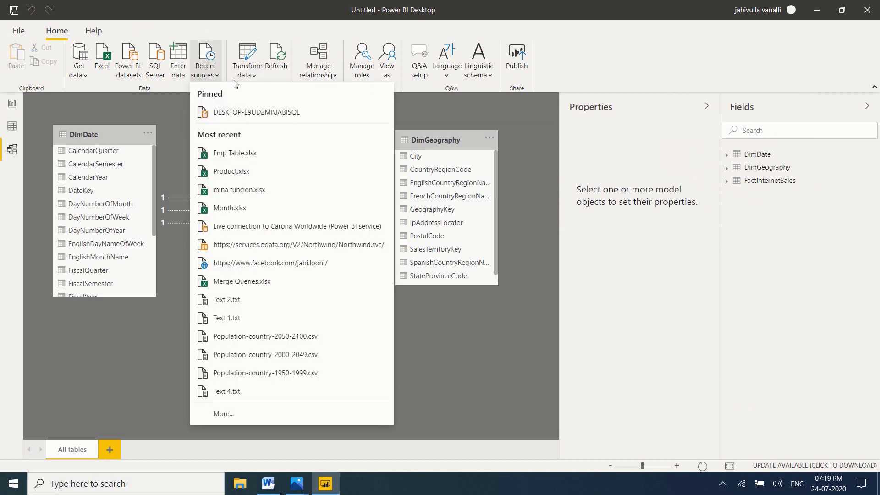
pyautogui.click(258, 113)
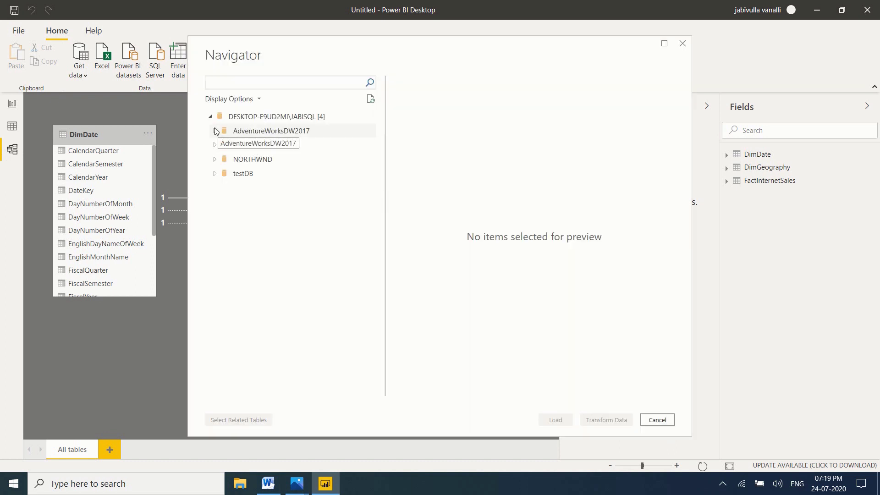
pyautogui.click(215, 131)
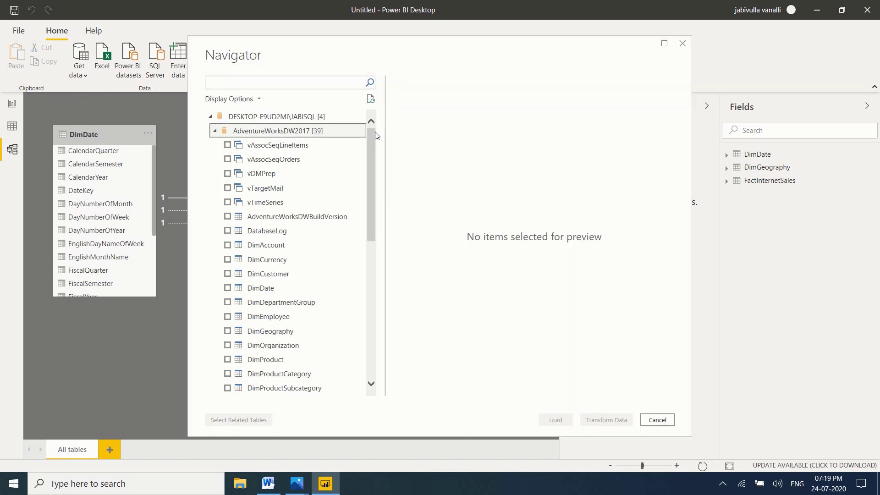
pyautogui.moveTo(375, 131); pyautogui.dragTo(367, 189)
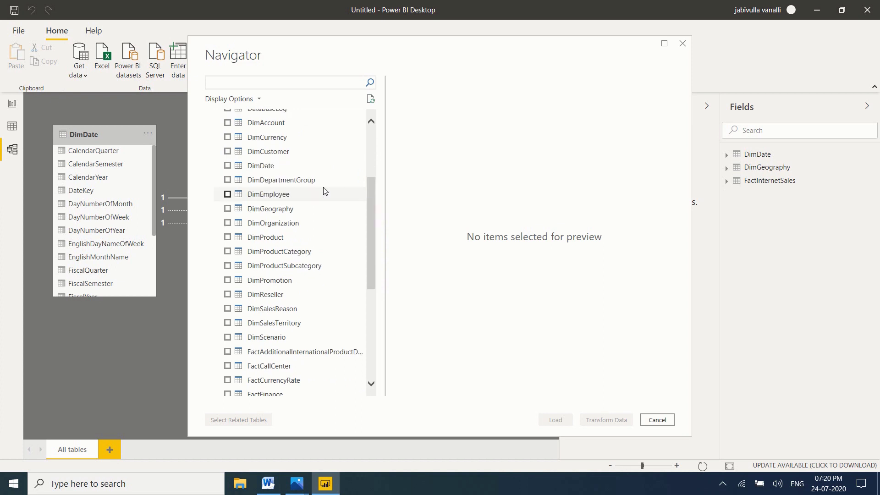
pyautogui.click(228, 152)
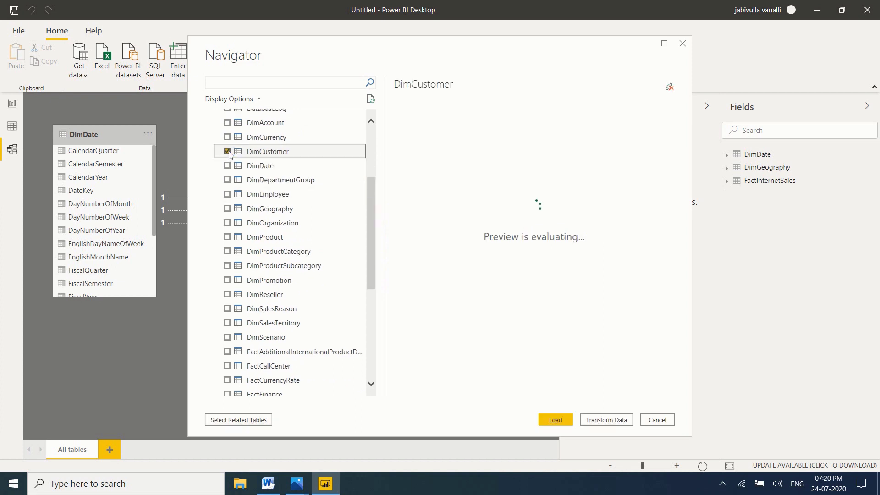
pyautogui.click(556, 418)
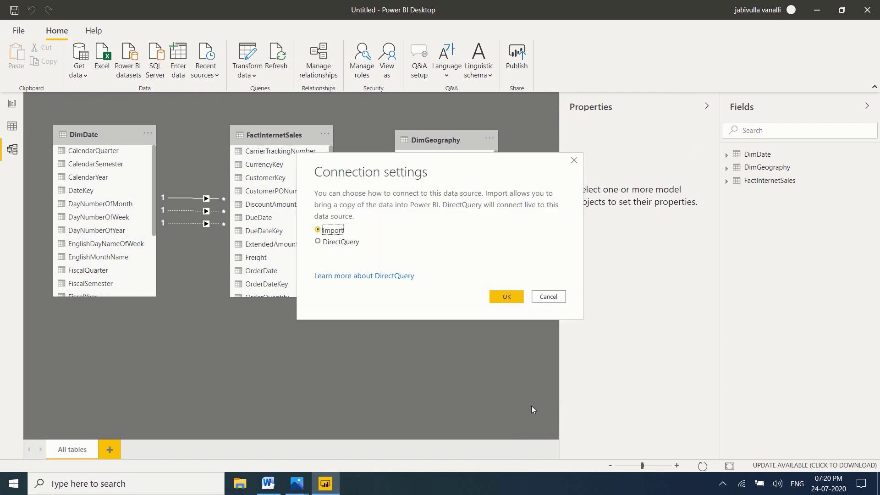
pyautogui.click(506, 299)
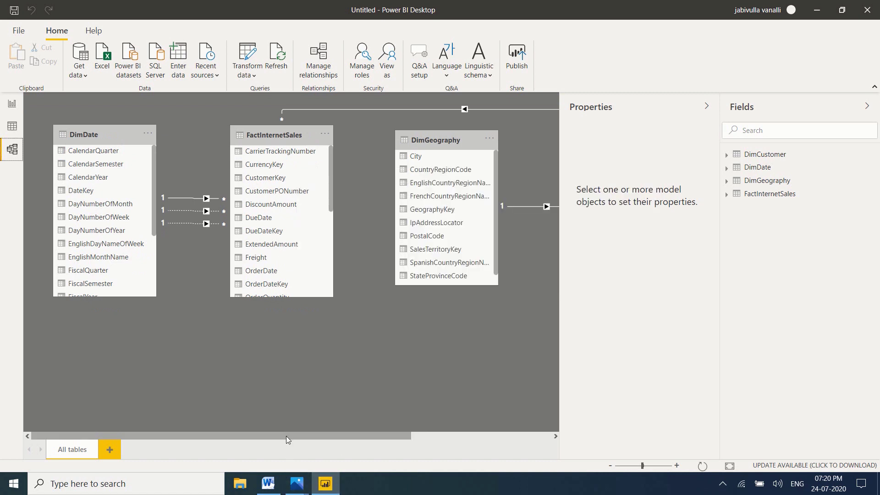
# Step: Examine the DimCustomer relationships in the model diagram, then enlarge the country sales table's frame on the report page
pyautogui.moveTo(287, 436); pyautogui.dragTo(364, 439)
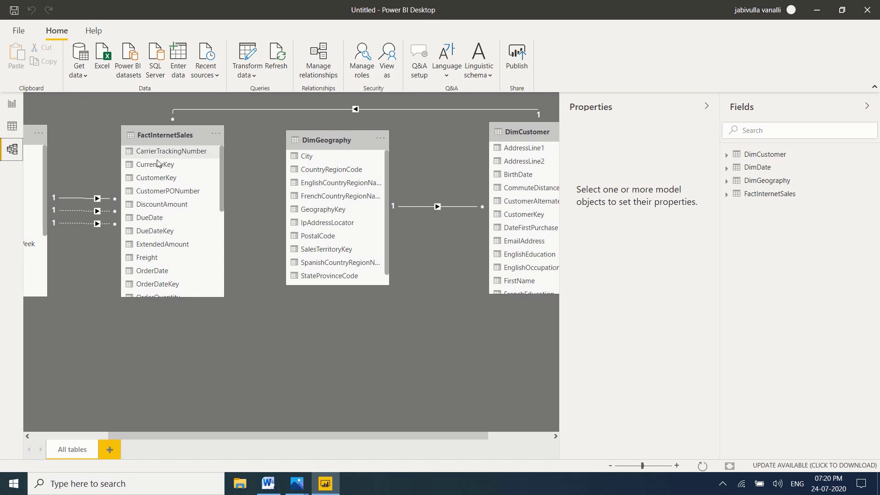
pyautogui.moveTo(351, 436); pyautogui.dragTo(255, 435)
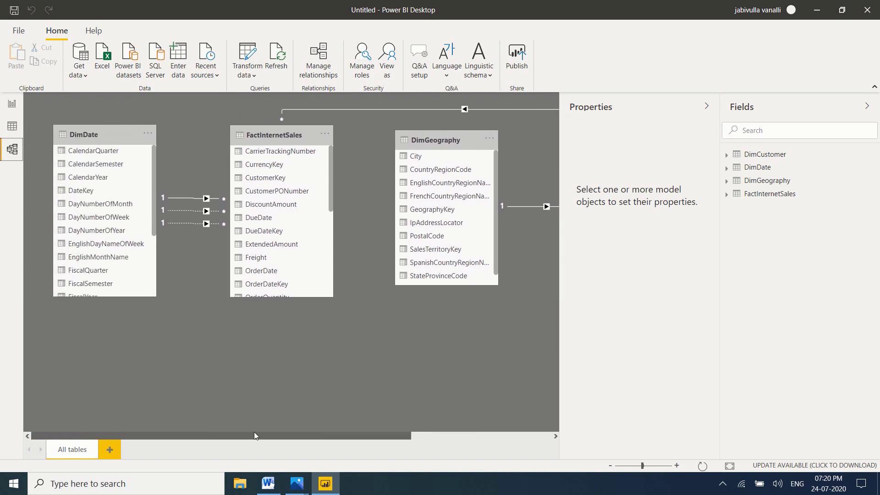
pyautogui.click(13, 105)
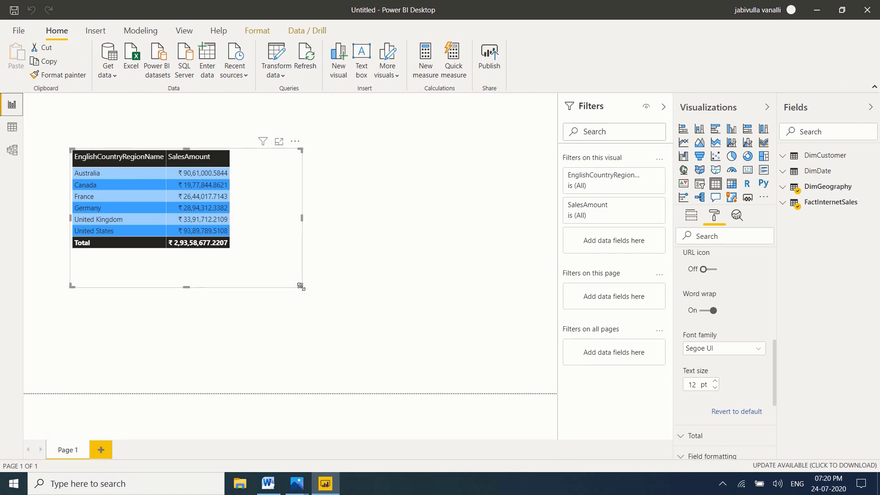
pyautogui.moveTo(301, 286); pyautogui.dragTo(323, 306)
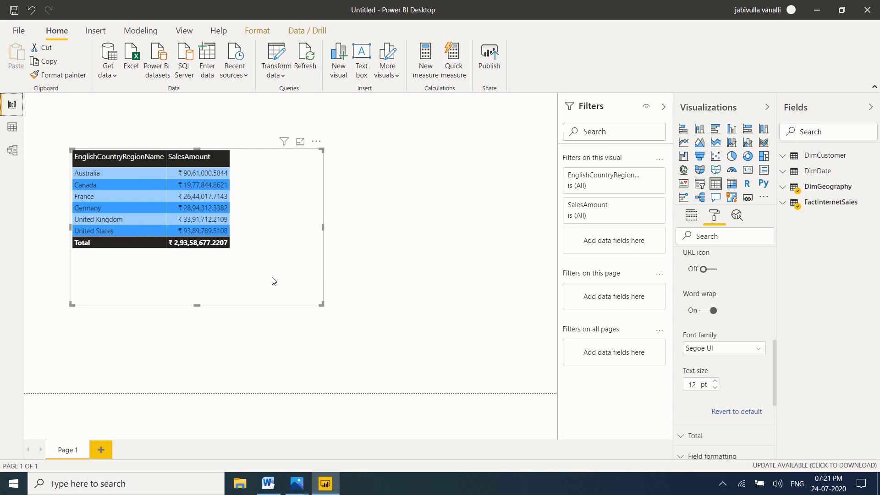
# Step: Switch to the Class 11 document in Word to read the lesson topics, then return to Power BI Desktop
pyautogui.moveTo(268, 483)
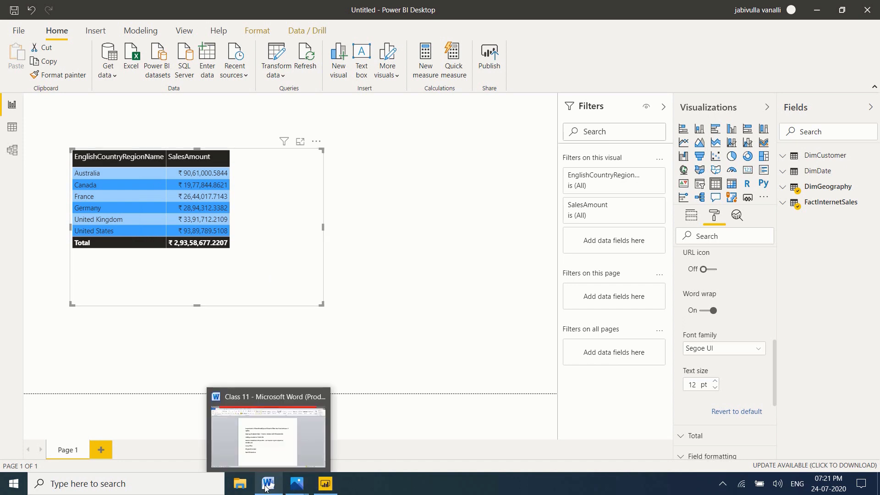
pyautogui.click(249, 462)
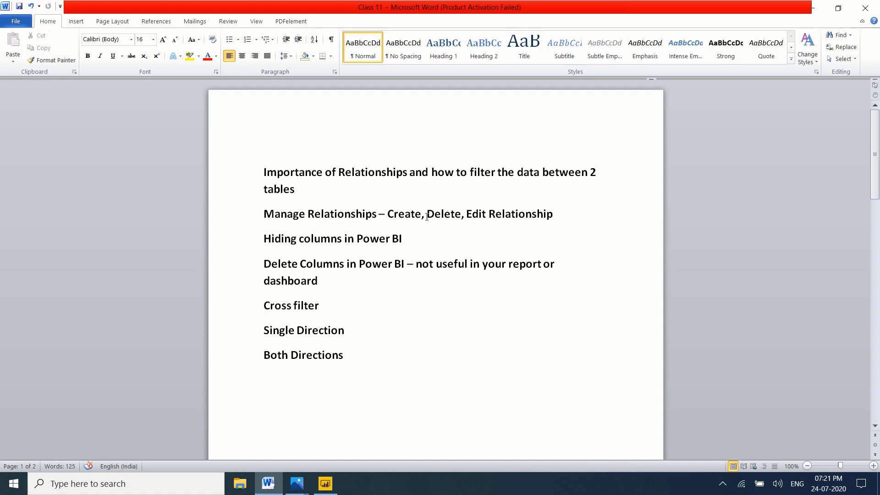
pyautogui.click(335, 485)
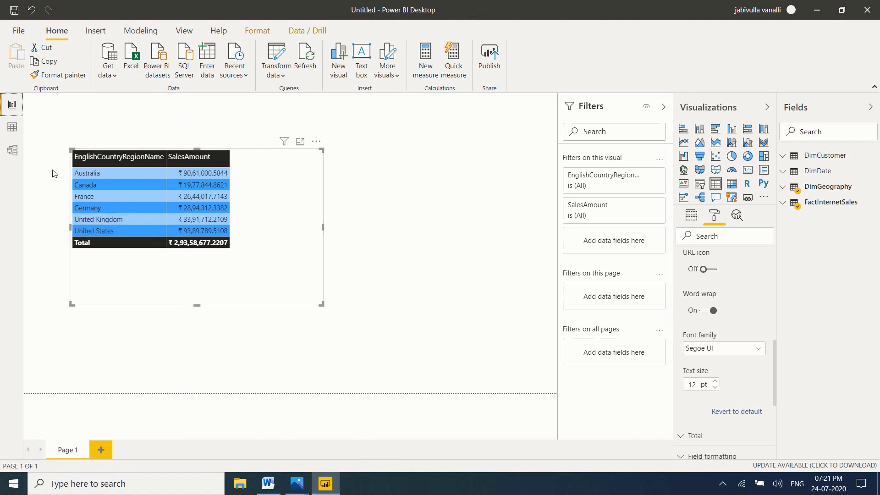
# Step: Edit the active relationship between FactInternetSales and DimDate so that DueDateKey is matched with FullDateAlternateKey
pyautogui.click(11, 151)
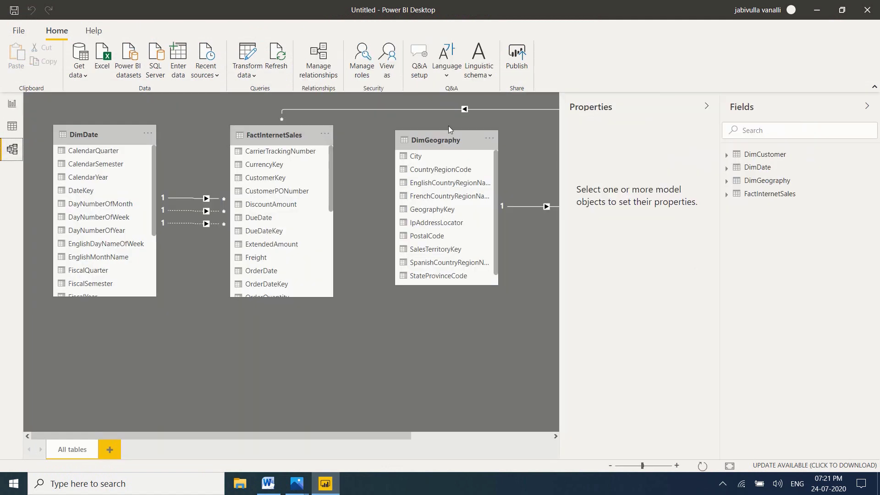
pyautogui.rightClick(190, 198)
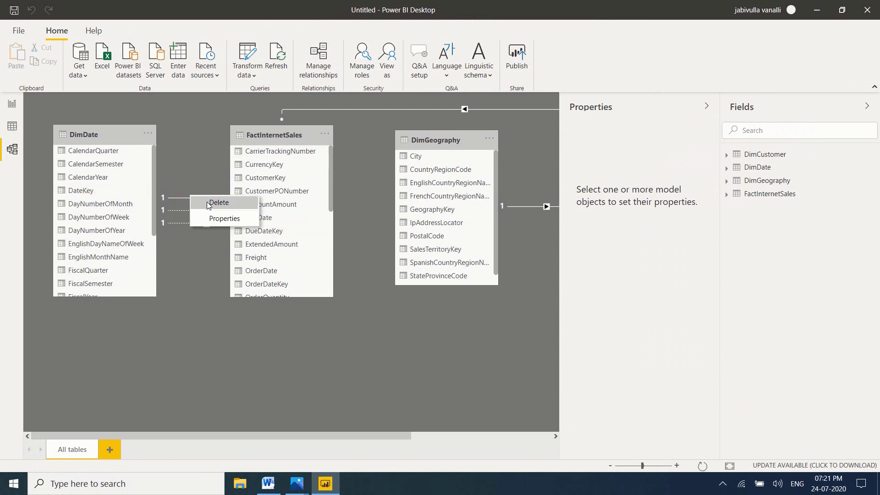
pyautogui.click(227, 219)
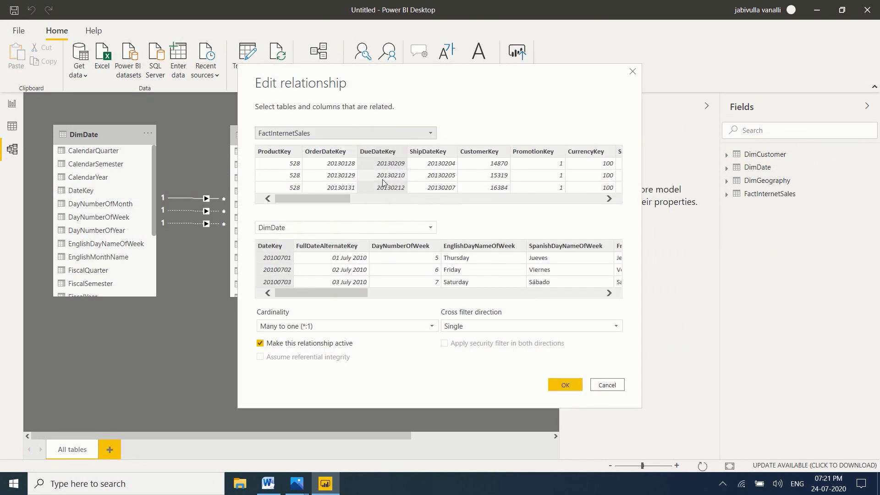
pyautogui.click(332, 248)
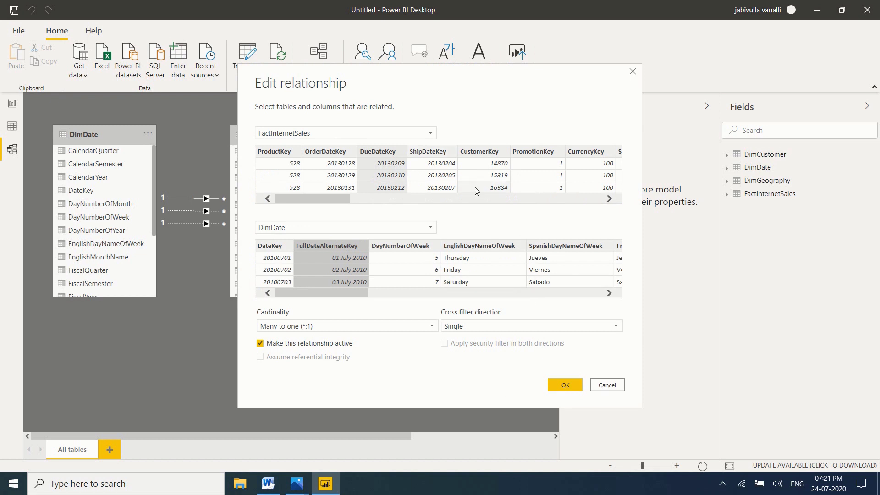
pyautogui.click(447, 157)
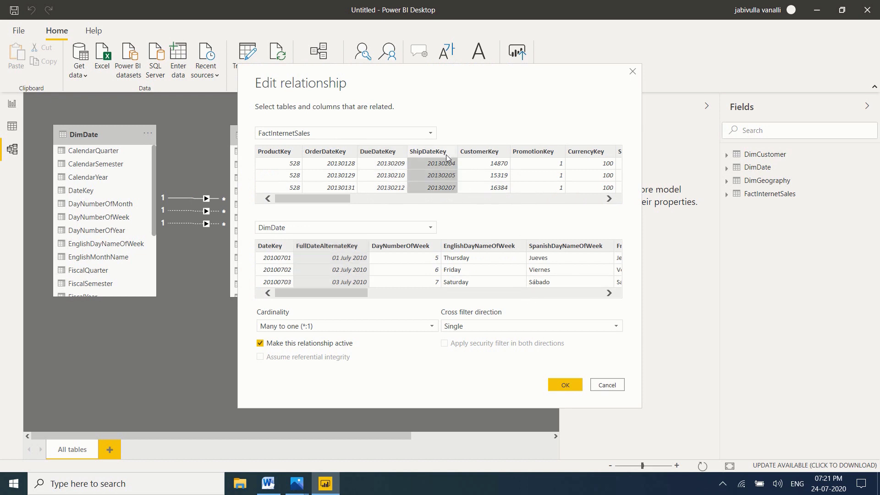
pyautogui.click(396, 153)
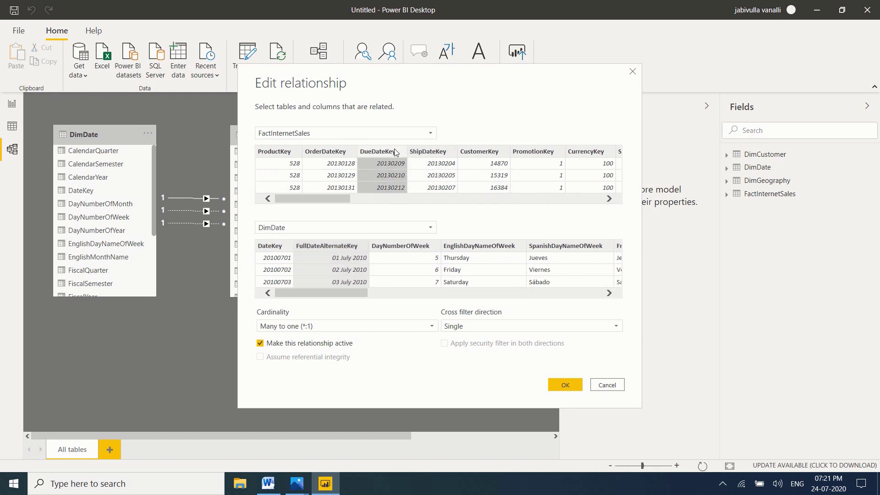
pyautogui.click(566, 385)
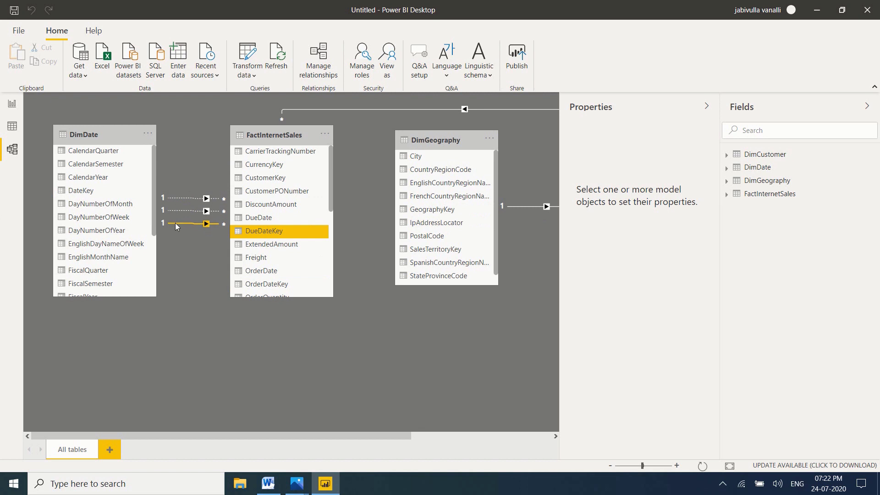
# Step: Delete the uppermost inactive relationship between DimDate and FactInternetSales in the model diagram
pyautogui.rightClick(205, 201)
pyautogui.click(218, 202)
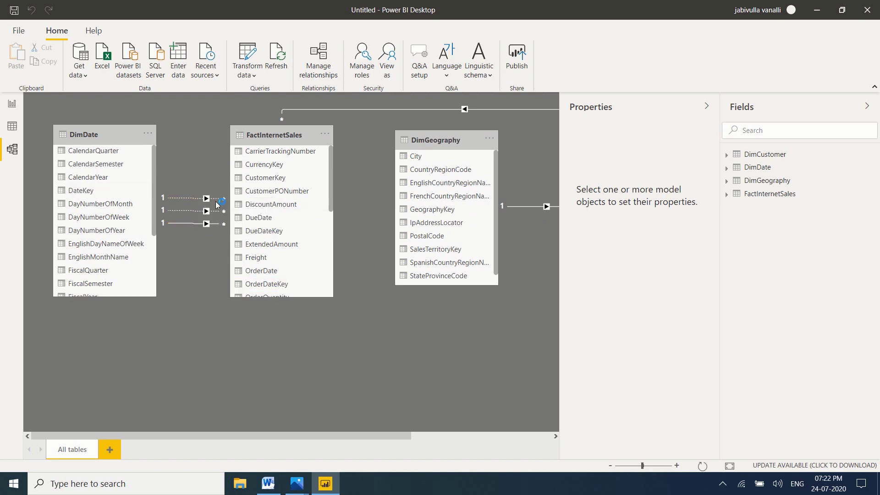
pyautogui.click(497, 256)
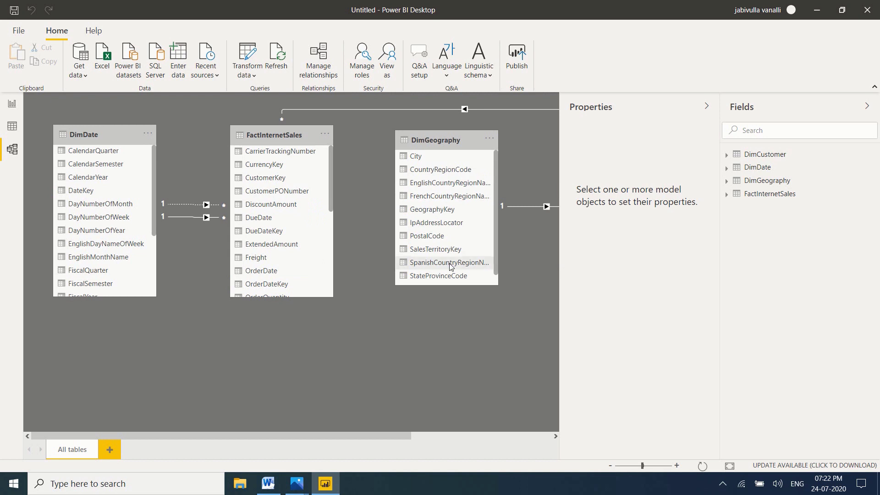
# Step: Run Autodetect in Manage relationships to look for further relationships between the tables, and dismiss its result
pyautogui.click(320, 75)
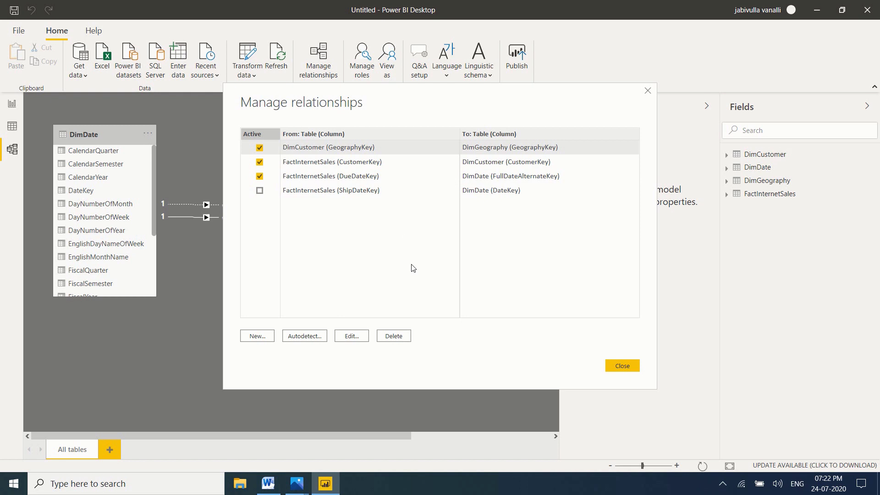
pyautogui.click(319, 337)
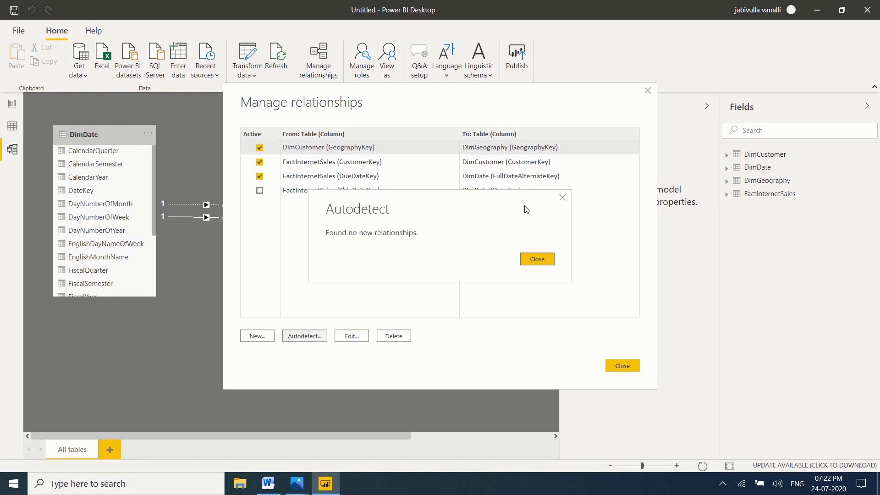
pyautogui.click(533, 259)
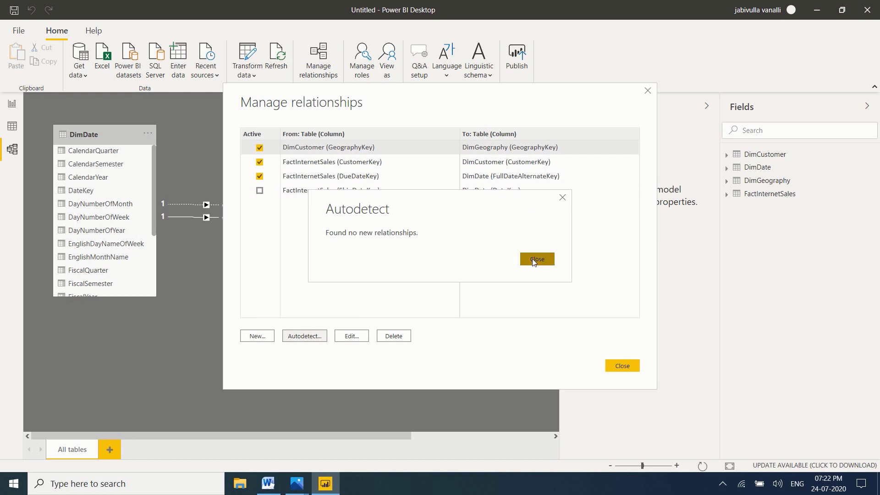
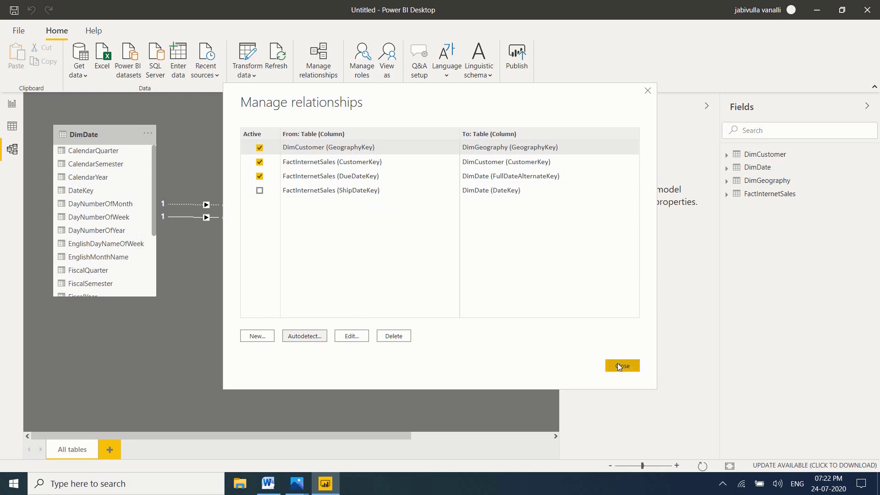
# Step: Check the lesson topics in the Class 11 Word document and, back in Power BI Desktop, hide DimCustomer's MaritalStatus column in report view
pyautogui.click(268, 484)
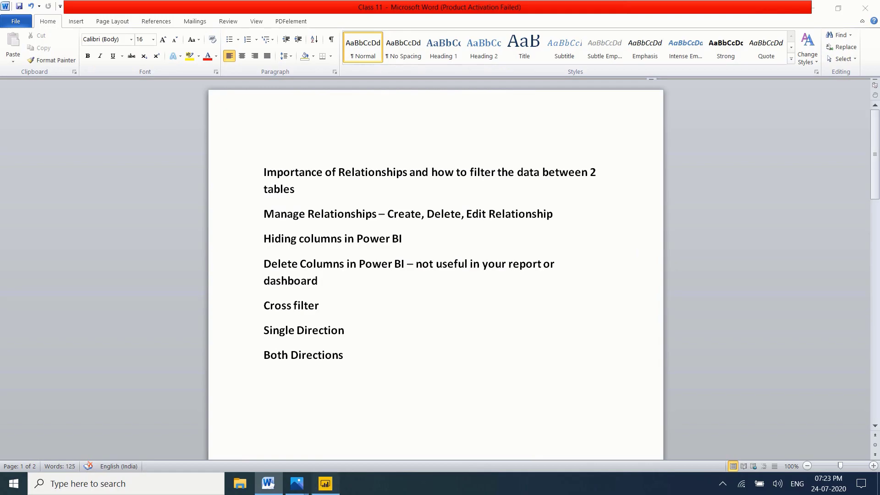
pyautogui.click(324, 485)
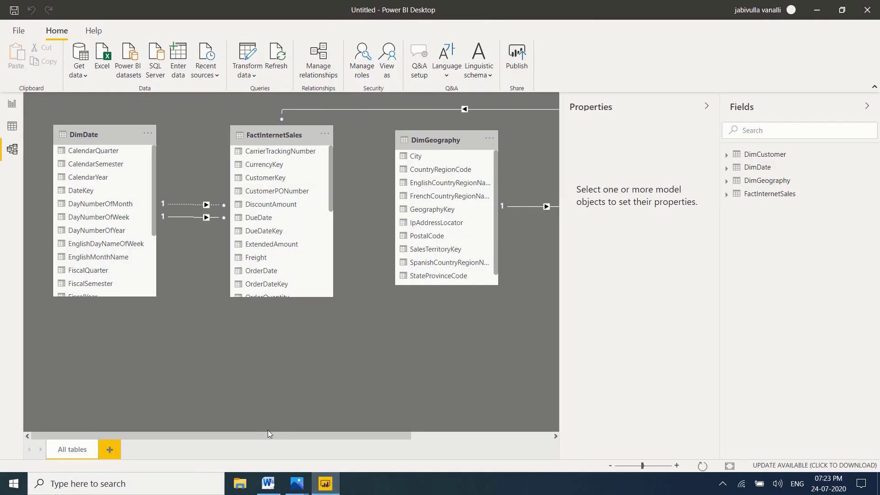
pyautogui.moveTo(254, 435); pyautogui.dragTo(407, 441)
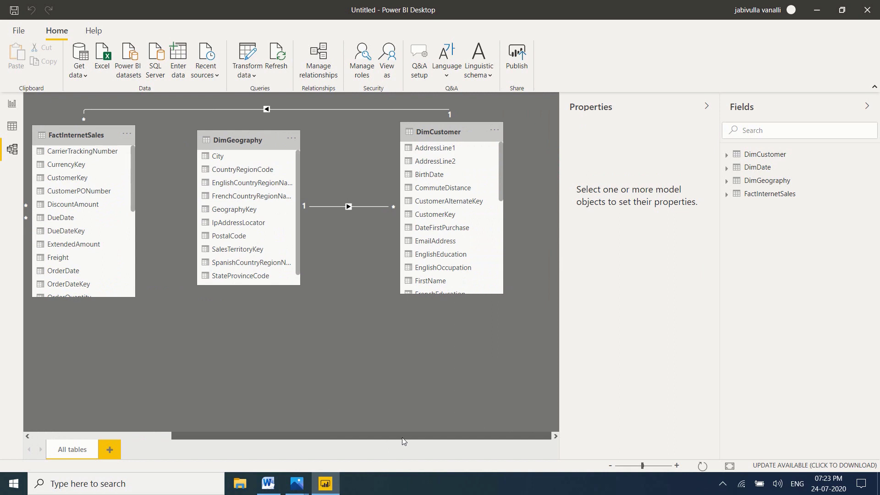
pyautogui.moveTo(403, 439); pyautogui.dragTo(427, 442)
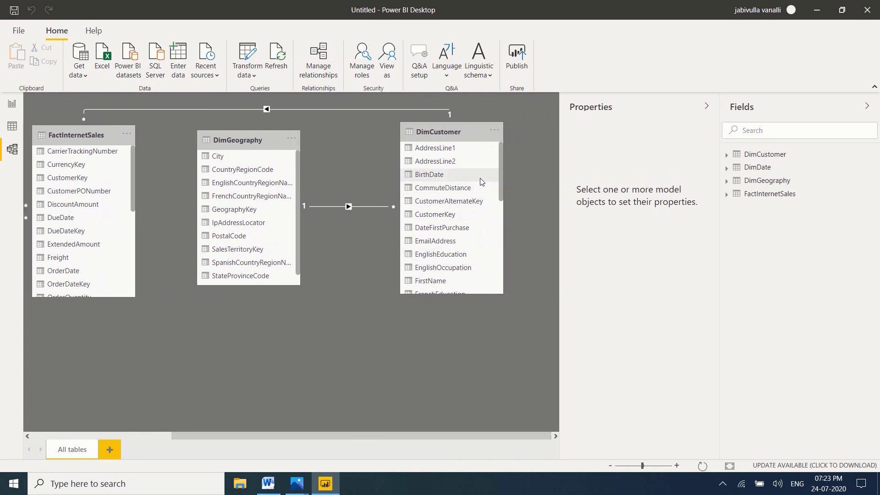
pyautogui.moveTo(498, 175); pyautogui.dragTo(502, 131)
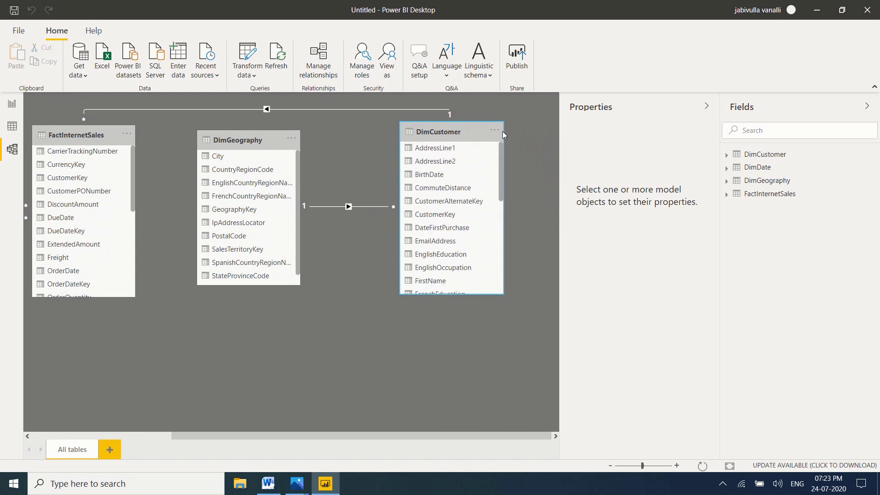
pyautogui.click(298, 283)
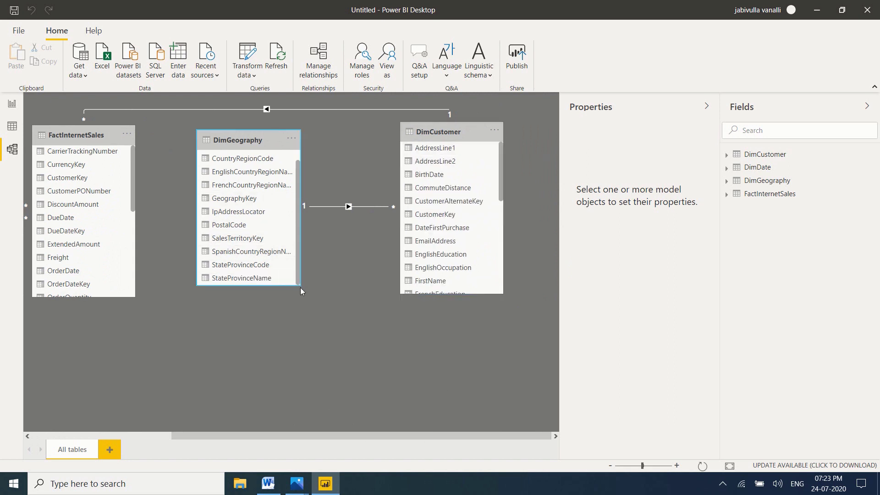
pyautogui.moveTo(500, 187); pyautogui.dragTo(507, 249)
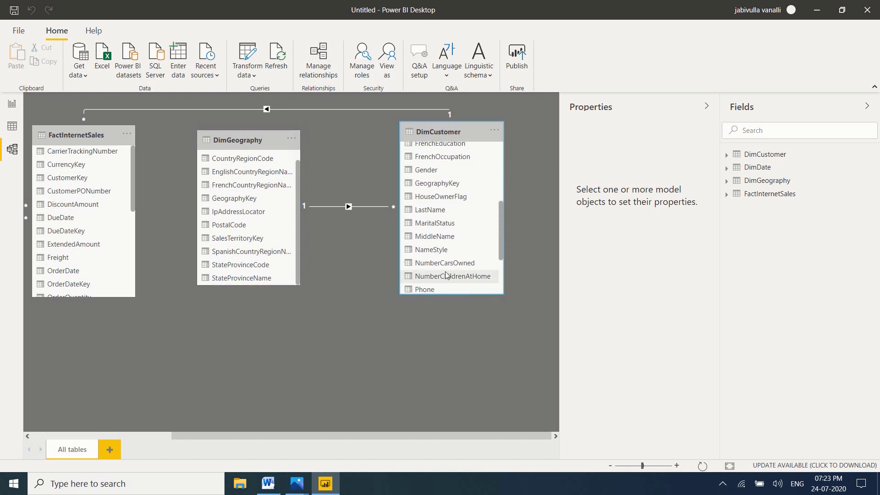
pyautogui.click(441, 228)
pyautogui.rightClick(441, 228)
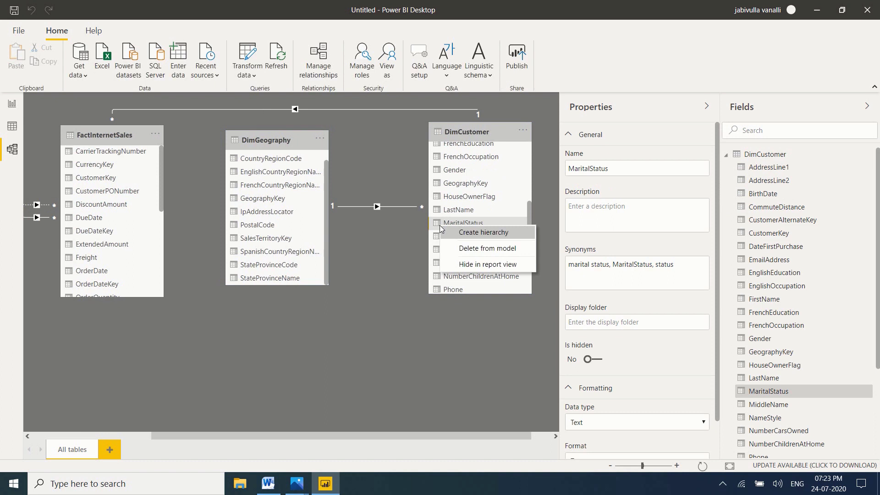
pyautogui.click(487, 264)
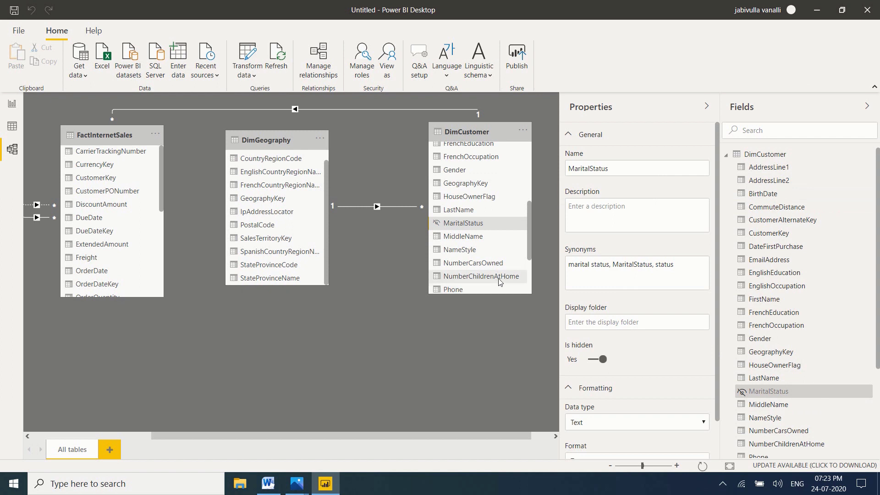
# Step: Delete the MiddleName column of the DimCustomer table from the model and confirm the deletion
pyautogui.moveTo(527, 248); pyautogui.dragTo(530, 261)
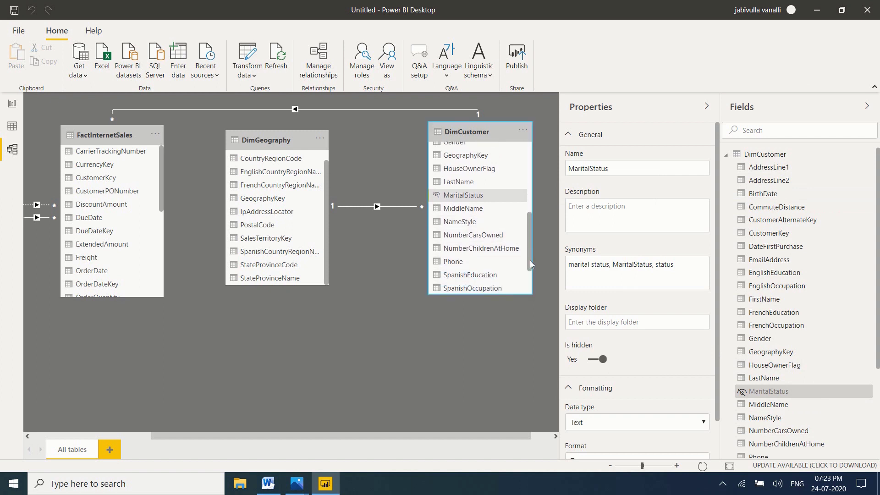
pyautogui.click(470, 224)
pyautogui.click(459, 209)
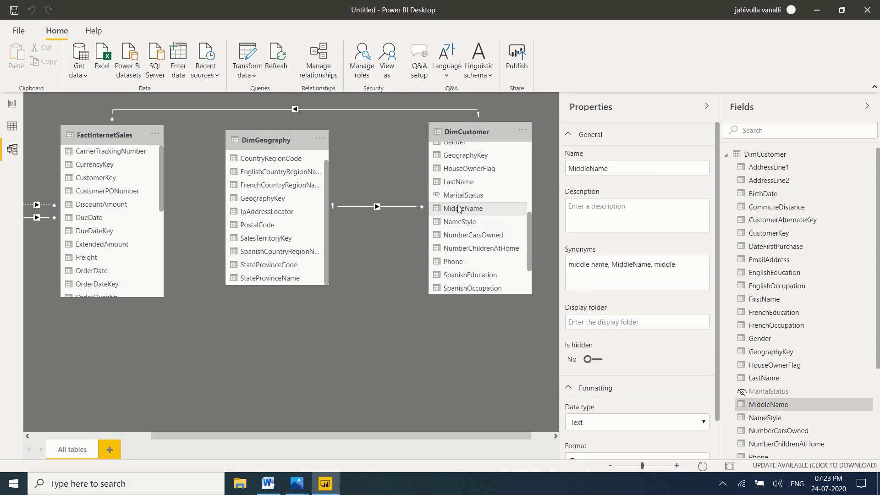
pyautogui.rightClick(459, 209)
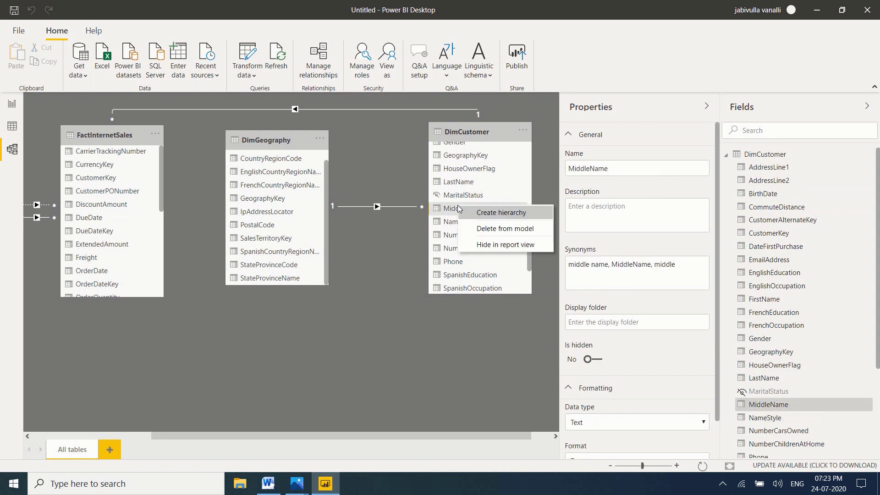
pyautogui.click(503, 234)
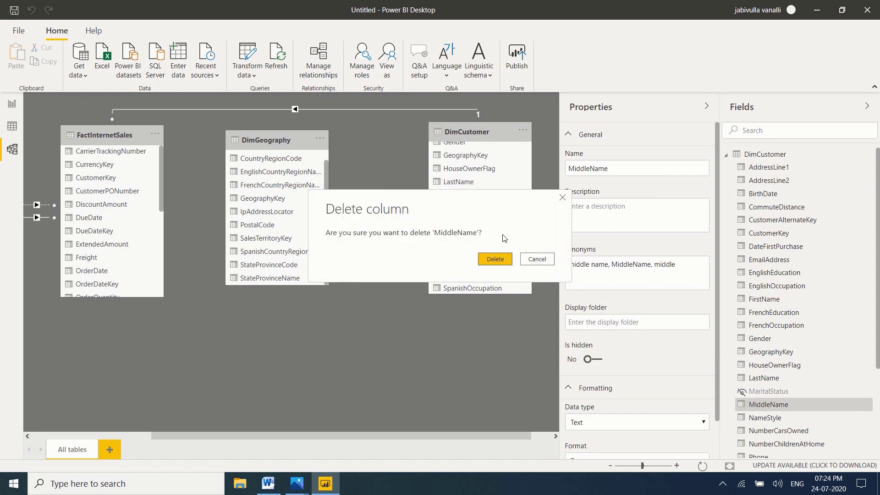
pyautogui.click(496, 259)
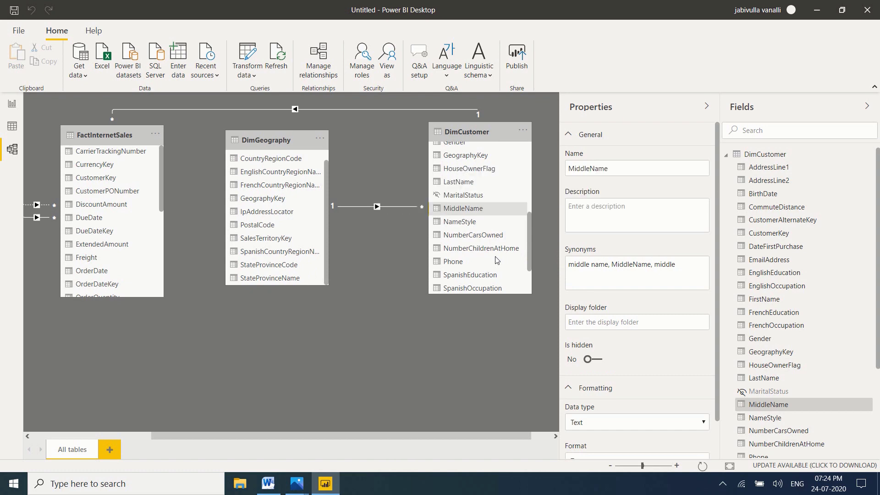
pyautogui.click(416, 325)
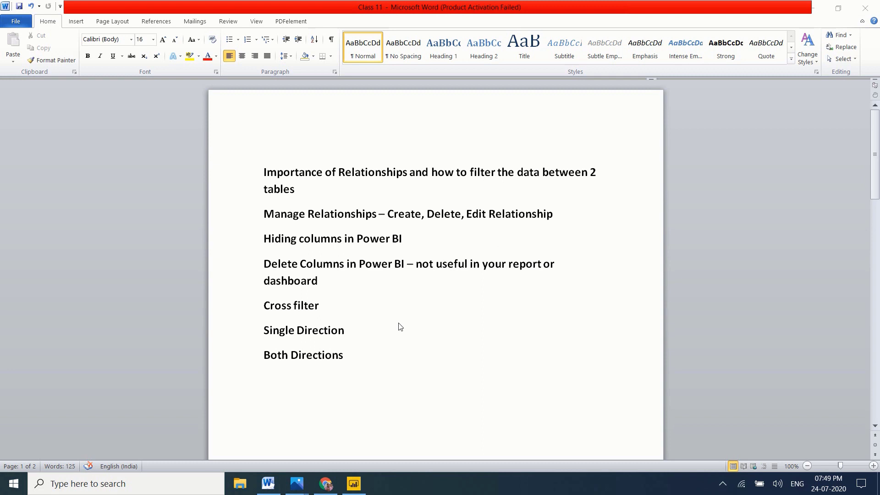
# Step: Switch to Chrome, search Google for "crossfilter dax in power bi" and open the Microsoft Docs article on the CROSSFILTER function
pyautogui.click(326, 485)
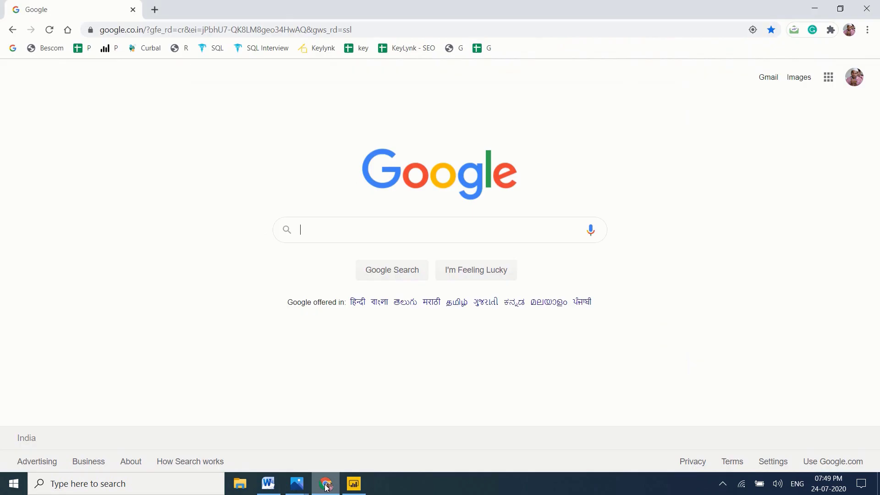
pyautogui.write('cross')
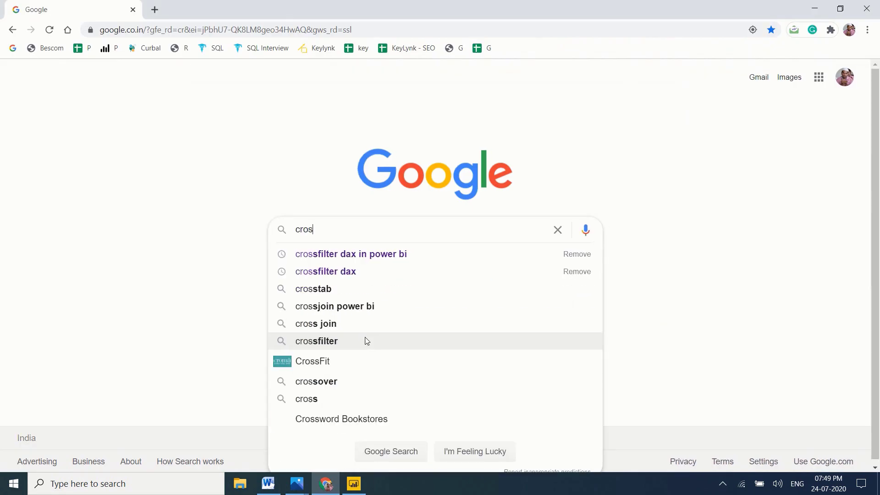
pyautogui.click(387, 253)
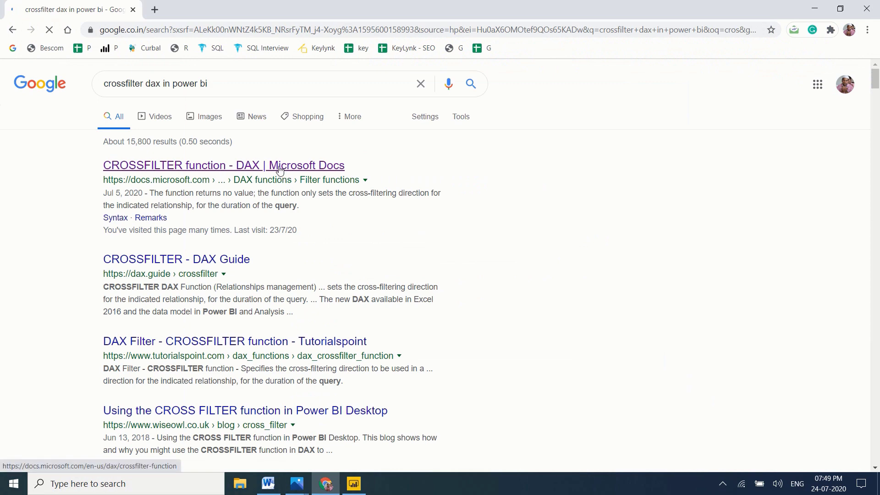
pyautogui.click(281, 166)
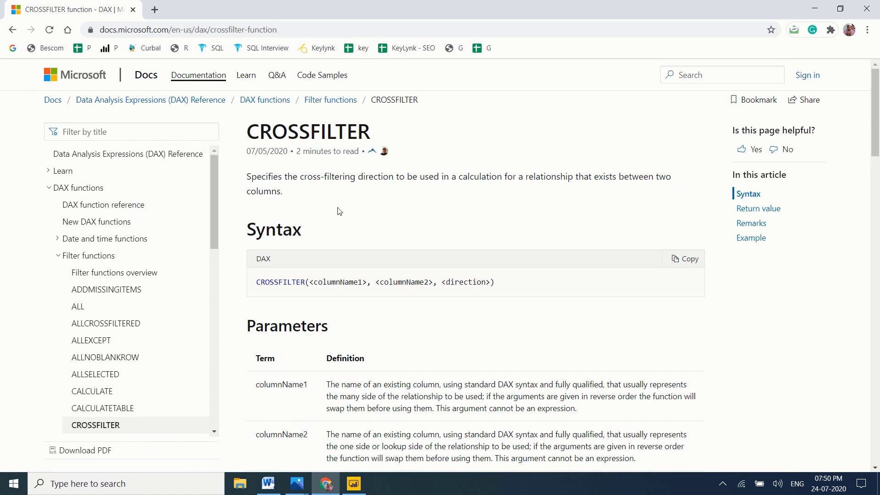
# Step: Read through the CROSSFILTER article's syntax, parameters, direction options and remarks to the example model diagram with FactOnlineSales, DimProduct and DimDate
pyautogui.scroll(-2, 339, 211)
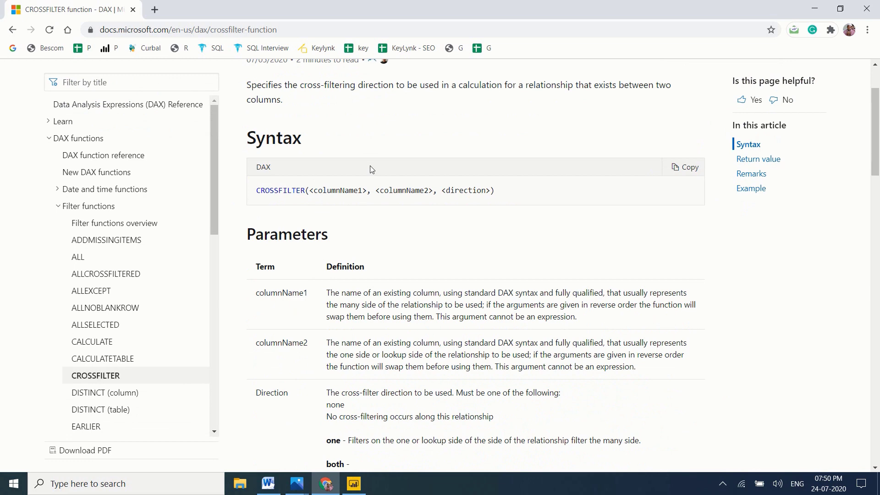
pyautogui.scroll(-6, 370, 166)
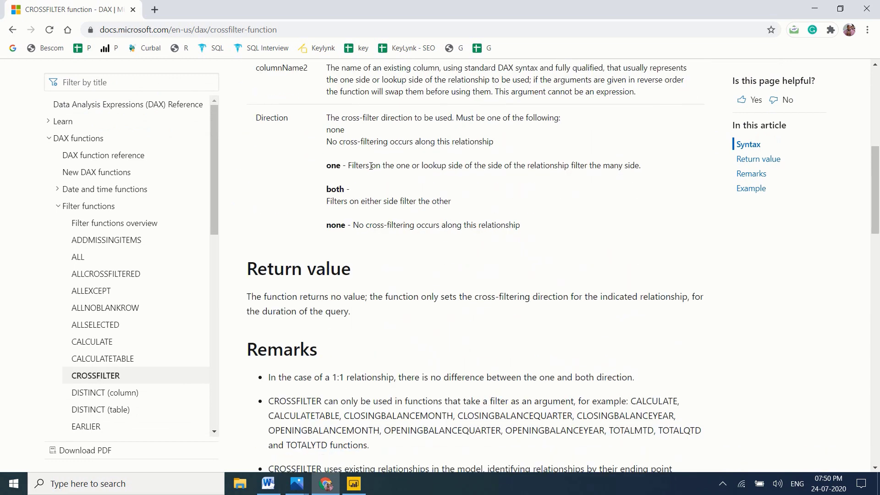
pyautogui.scroll(-4, 371, 166)
pyautogui.scroll(-8, 372, 169)
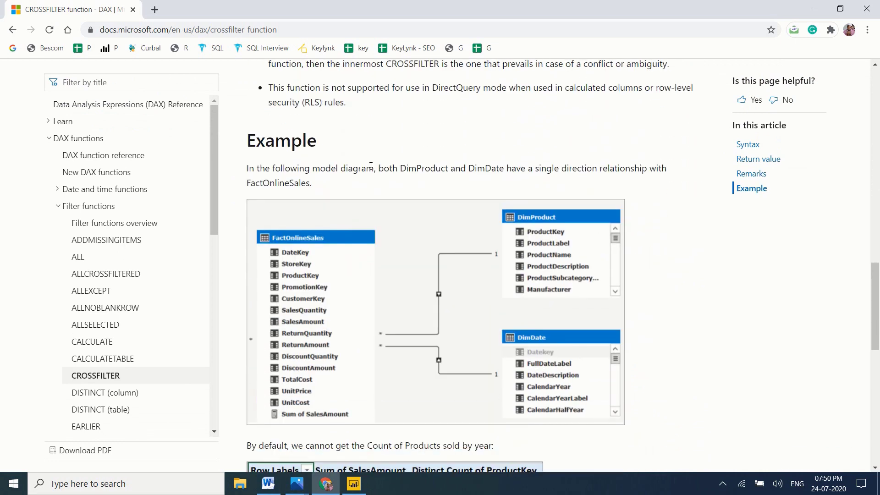
pyautogui.scroll(-1, 371, 166)
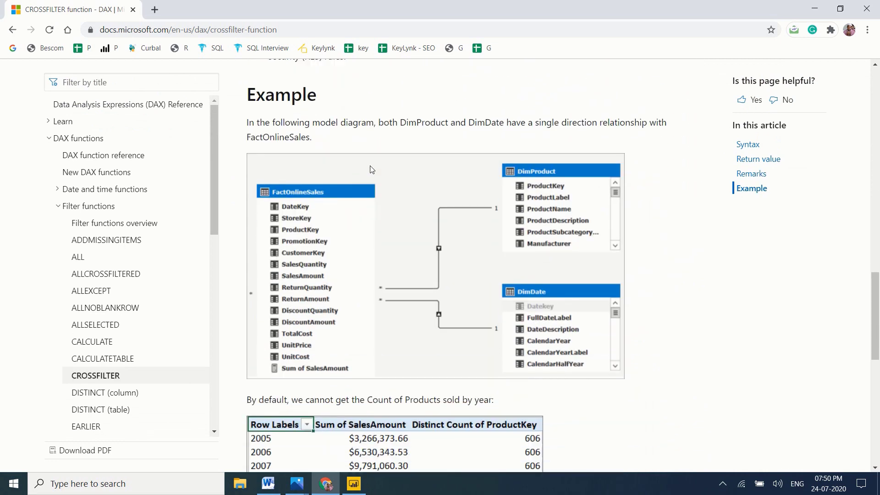
pyautogui.scroll(-1, 372, 170)
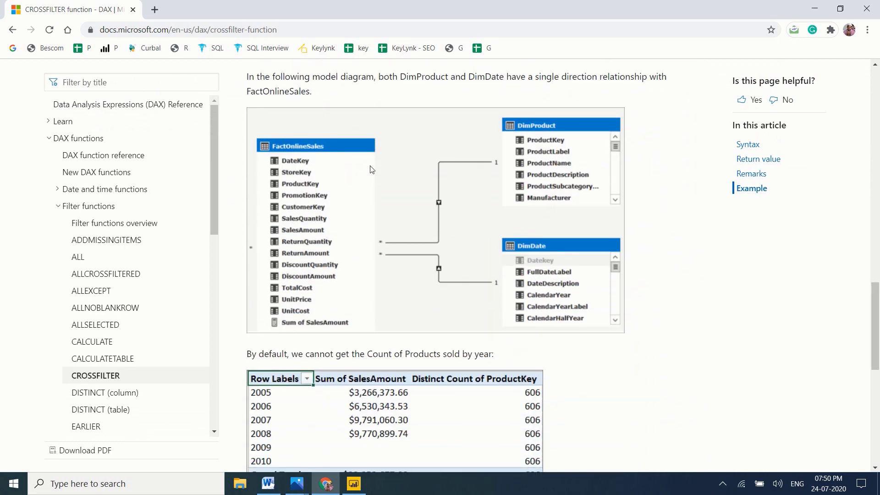
pyautogui.scroll(2, 319, 152)
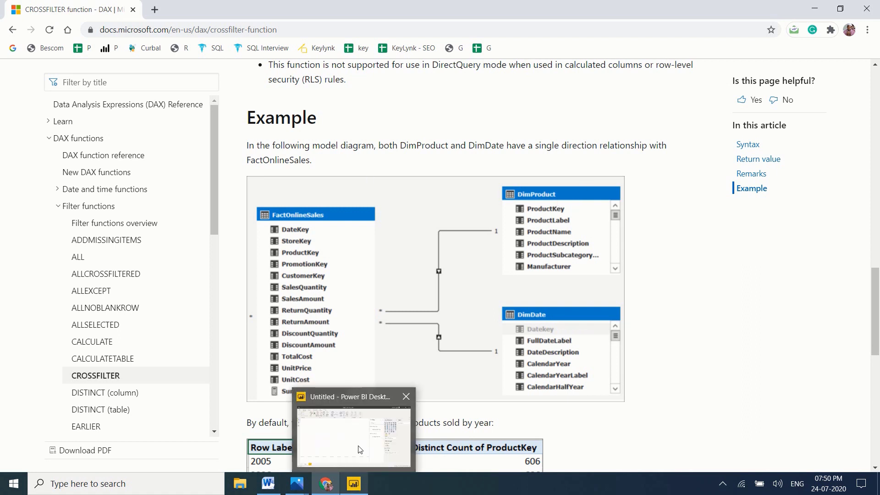
# Step: Switch to the blank Power BI Desktop report, connect to the pinned SQL Server source and list the tables of the AdventureWorksDW2017 database
pyautogui.click(360, 449)
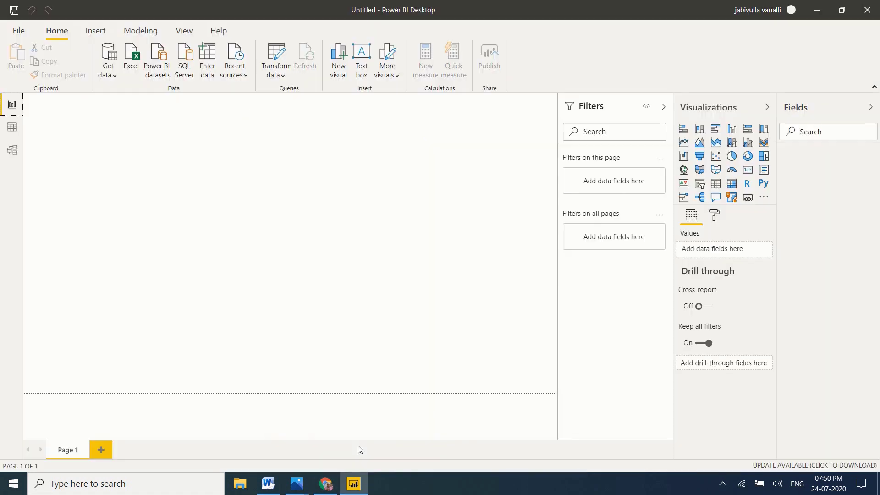
pyautogui.click(225, 65)
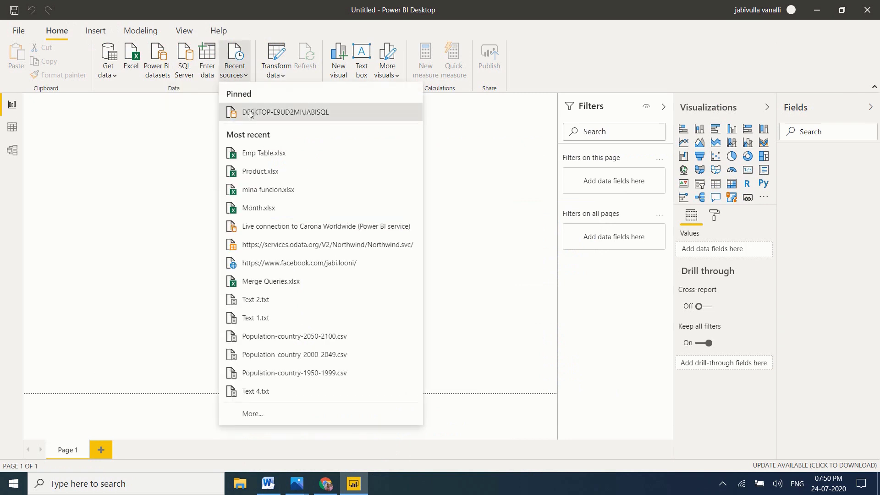
pyautogui.click(249, 112)
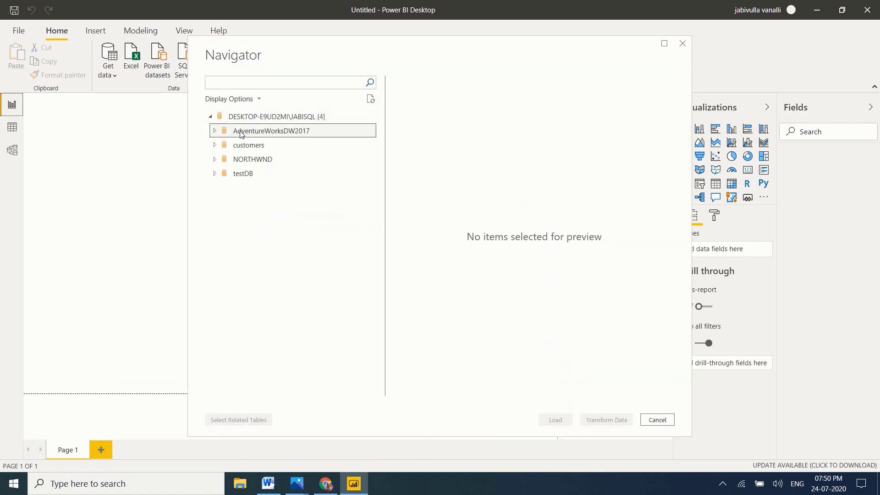
pyautogui.click(214, 131)
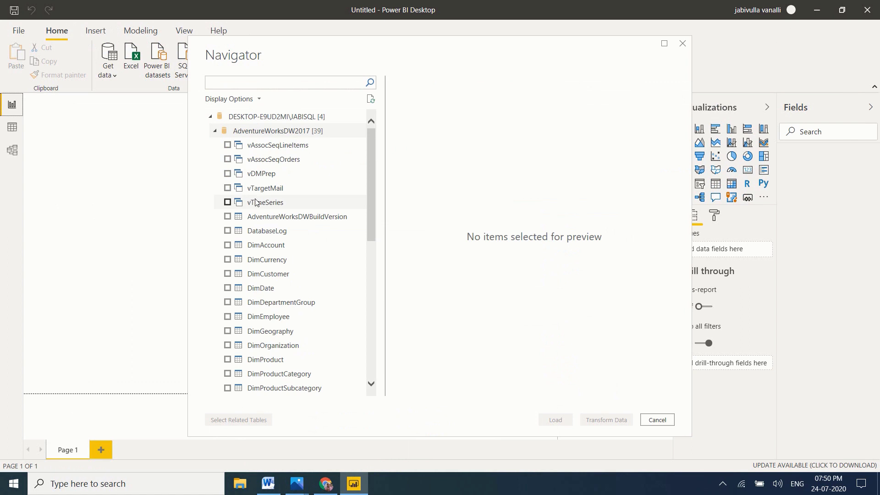
# Step: Load the DimDate, DimProduct and FactInternetSales tables from AdventureWorksDW2017 using the Import connection mode
pyautogui.click(227, 288)
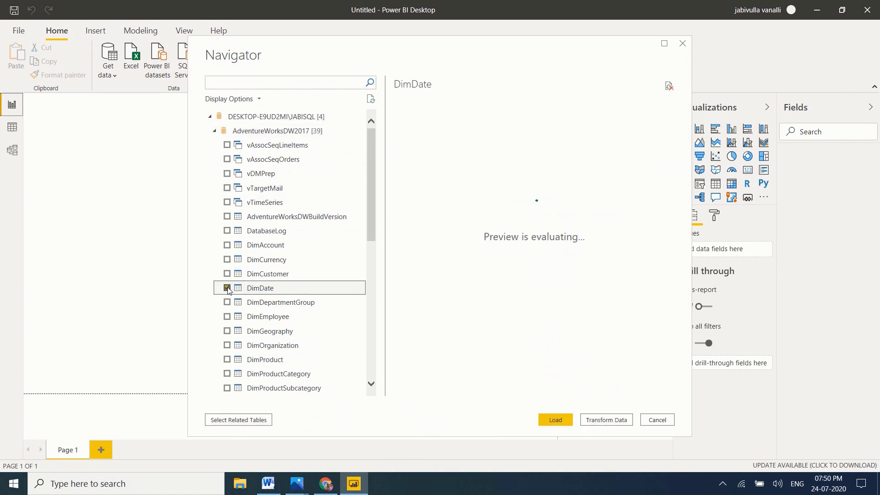
pyautogui.click(228, 359)
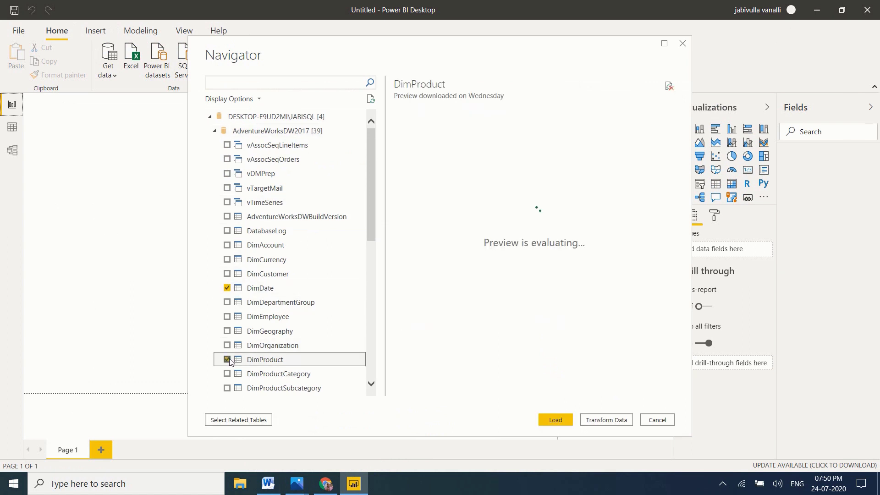
pyautogui.scroll(-4, 372, 197)
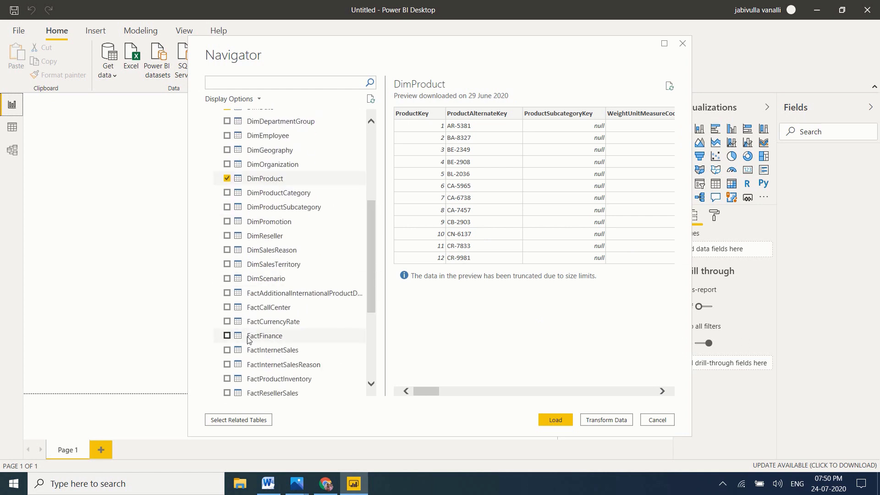
pyautogui.click(228, 350)
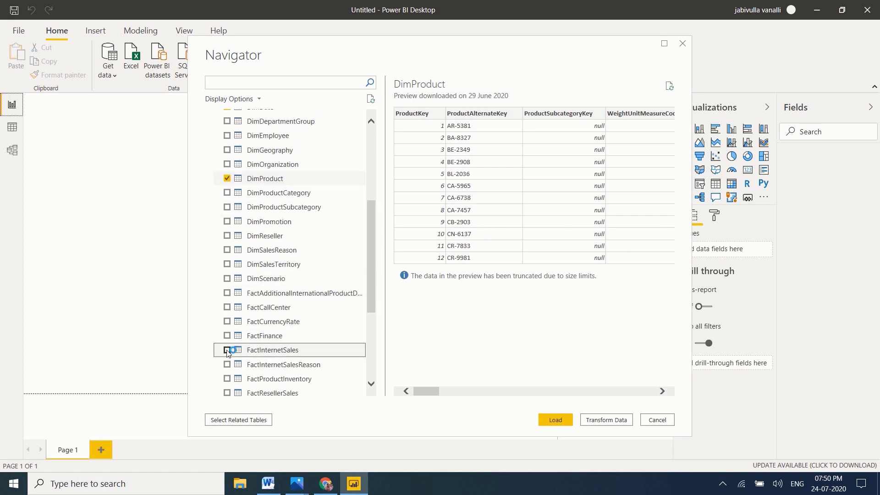
pyautogui.click(555, 419)
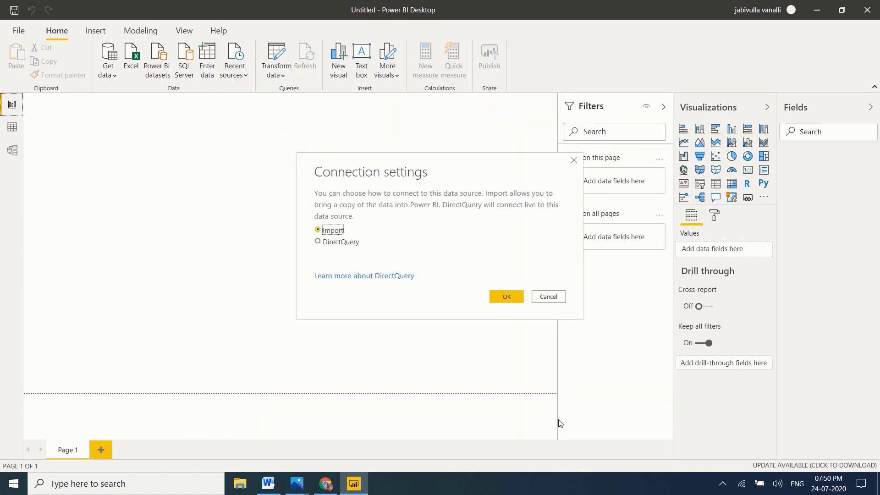
pyautogui.click(513, 295)
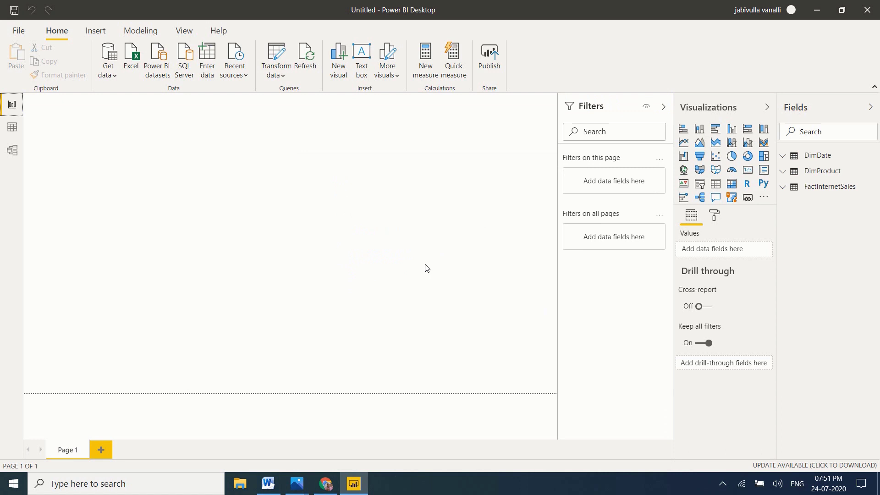
# Step: Open the model diagram and space out the DimProduct and FactInternetSales tables around their relationship lines
pyautogui.click(12, 149)
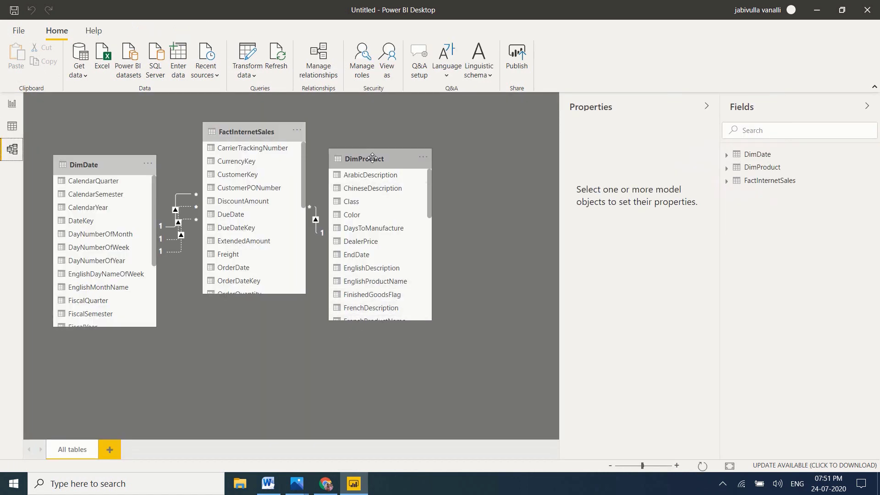
pyautogui.moveTo(372, 158); pyautogui.dragTo(410, 158)
pyautogui.moveTo(250, 129); pyautogui.dragTo(280, 132)
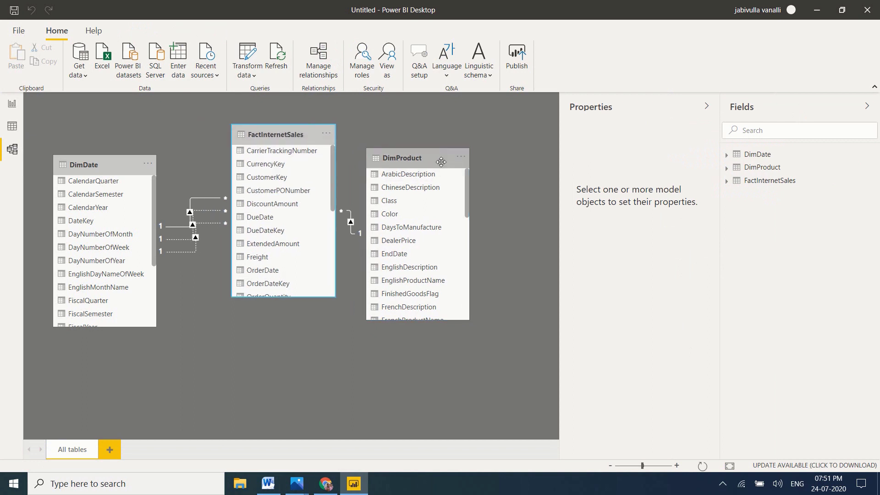
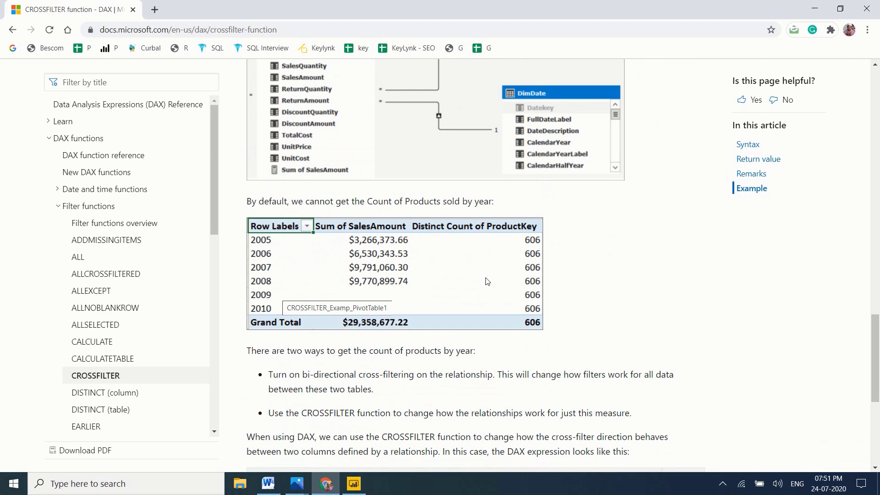
# Step: Switch from the article back to the Power BI Desktop report and create a visual from CalendarYear in DimDate and SalesAmount in FactInternetSales
pyautogui.moveTo(875, 331)
pyautogui.mouseDown()
pyautogui.moveTo(876, 367)
pyautogui.moveTo(876, 280)
pyautogui.moveTo(875, 328)
pyautogui.mouseUp()
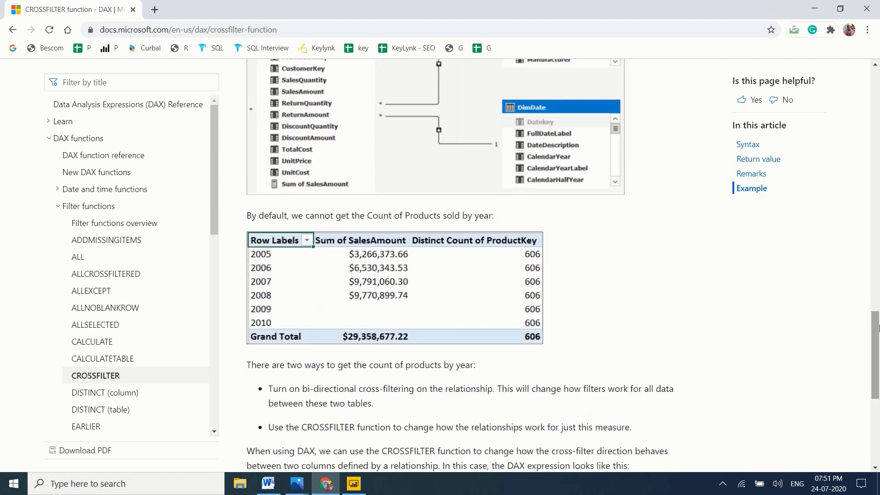
pyautogui.click(361, 485)
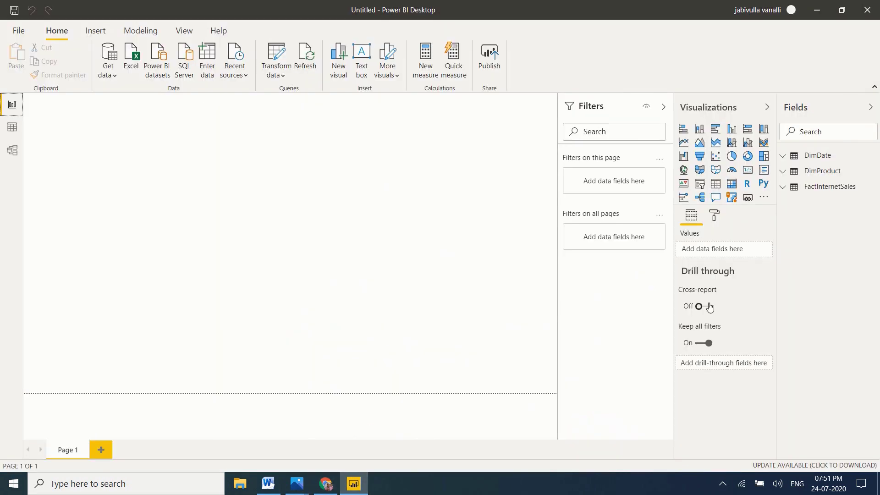
pyautogui.click(786, 159)
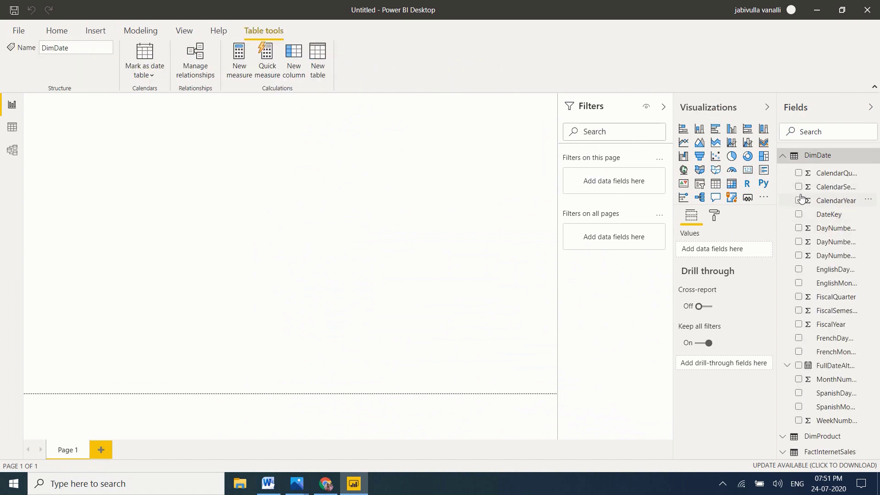
pyautogui.click(799, 201)
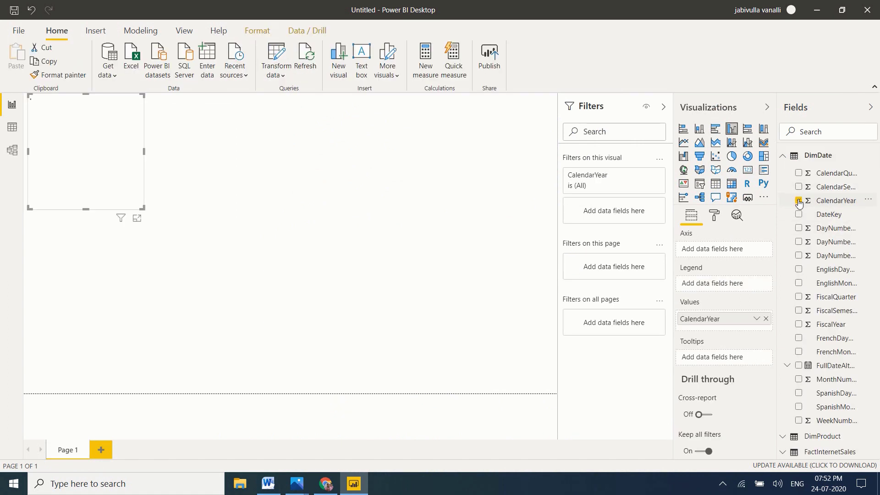
pyautogui.click(782, 158)
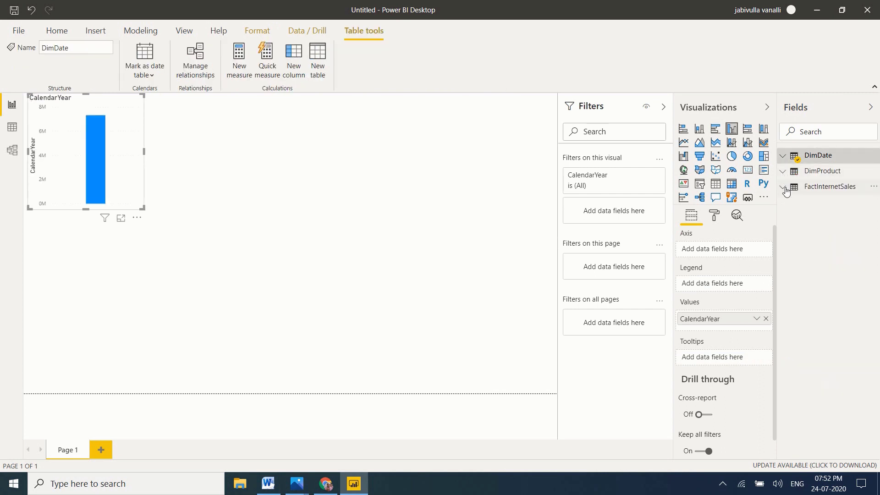
pyautogui.click(784, 188)
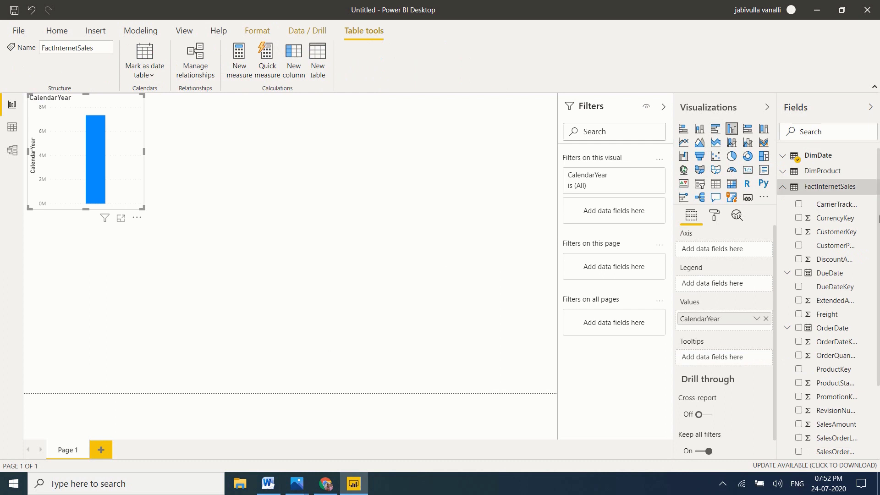
pyautogui.moveTo(879, 219); pyautogui.dragTo(879, 270)
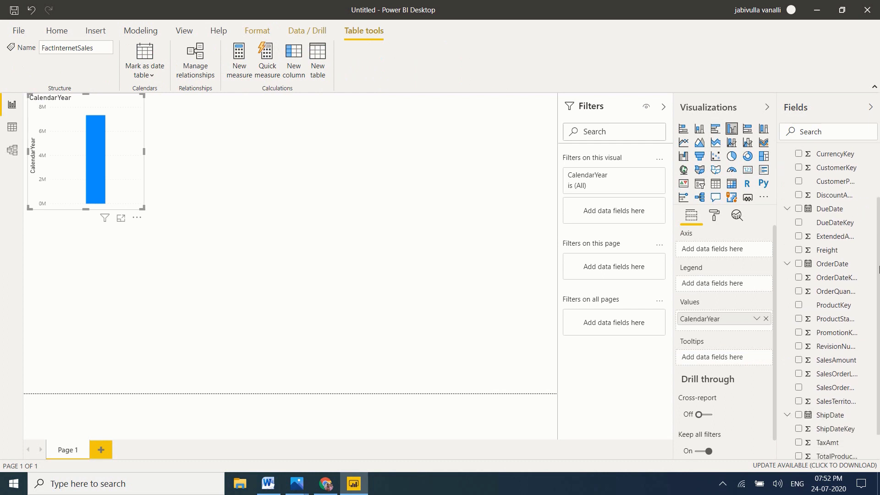
pyautogui.click(798, 360)
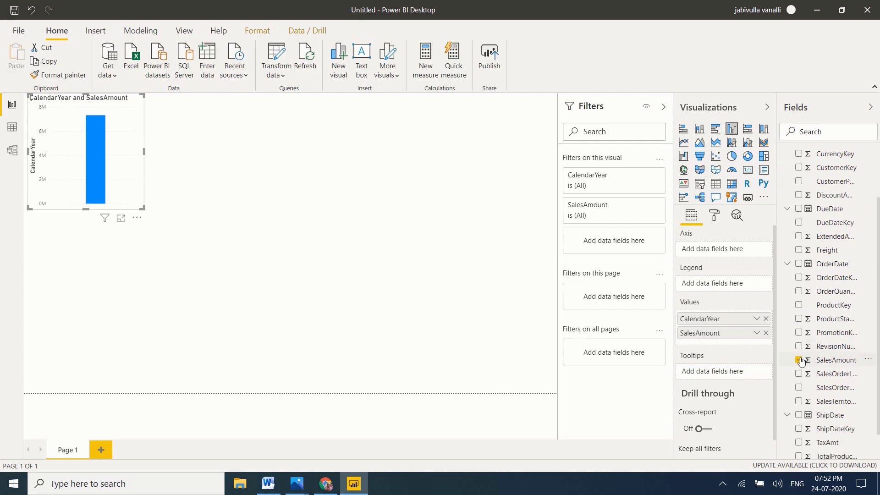
pyautogui.moveTo(879, 300); pyautogui.dragTo(879, 250)
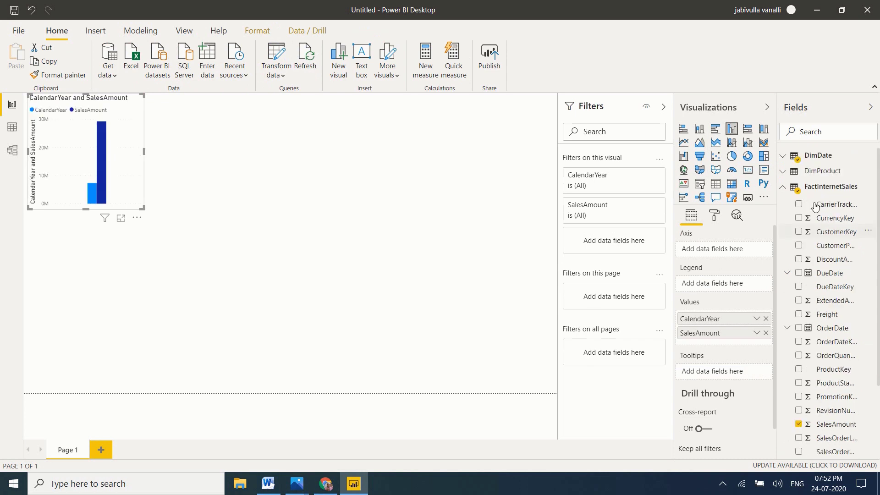
pyautogui.click(783, 188)
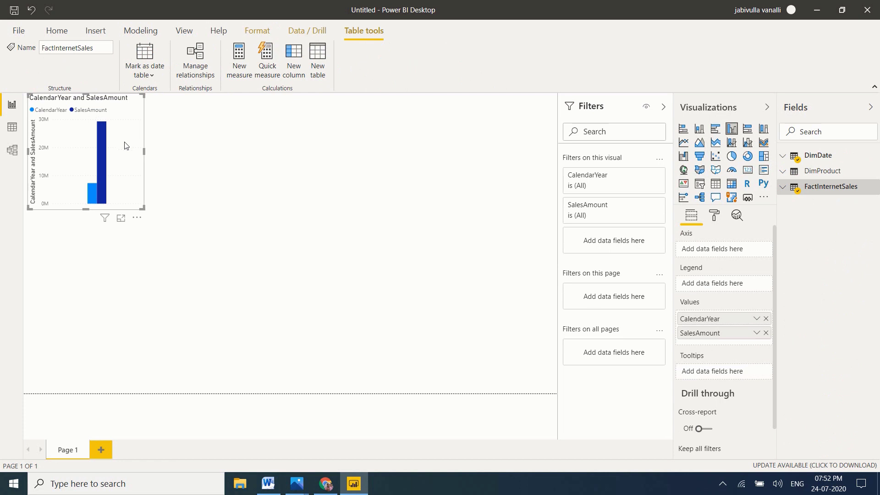
# Step: Move and enlarge the visual, and convert it to a table with CalendarYear set to Don't summarize
pyautogui.moveTo(124, 145); pyautogui.dragTo(144, 191)
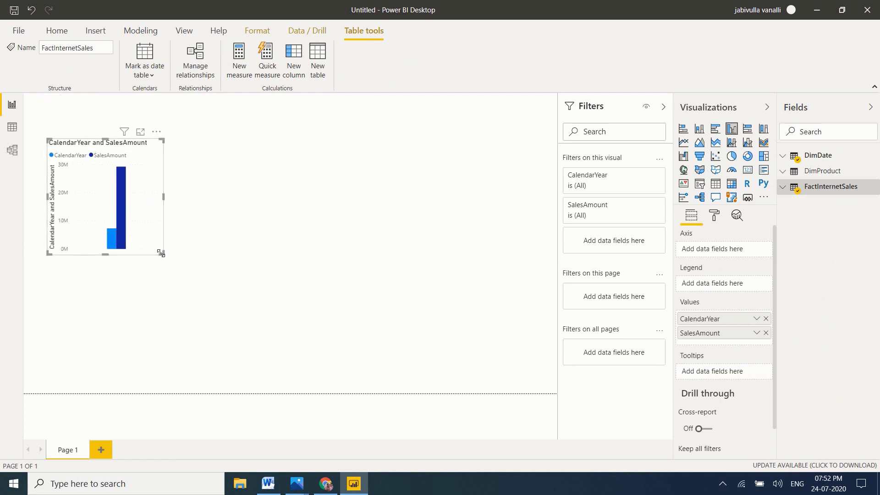
pyautogui.moveTo(161, 253); pyautogui.dragTo(221, 278)
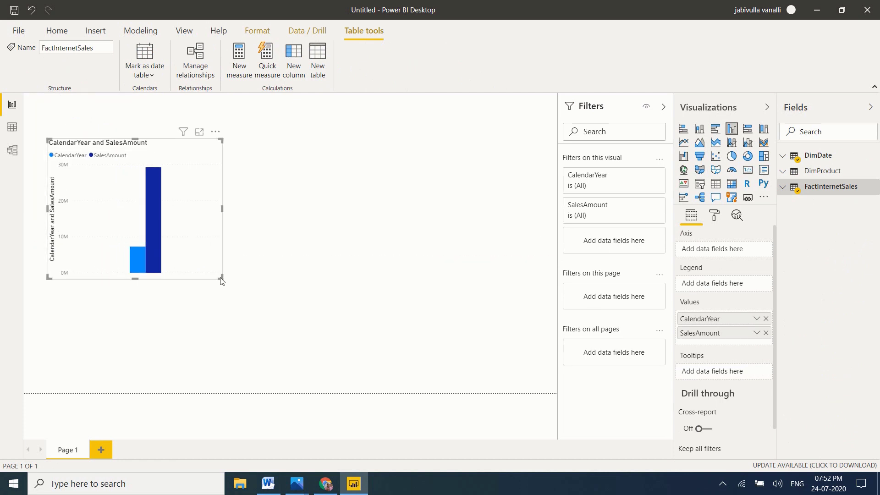
pyautogui.click(715, 184)
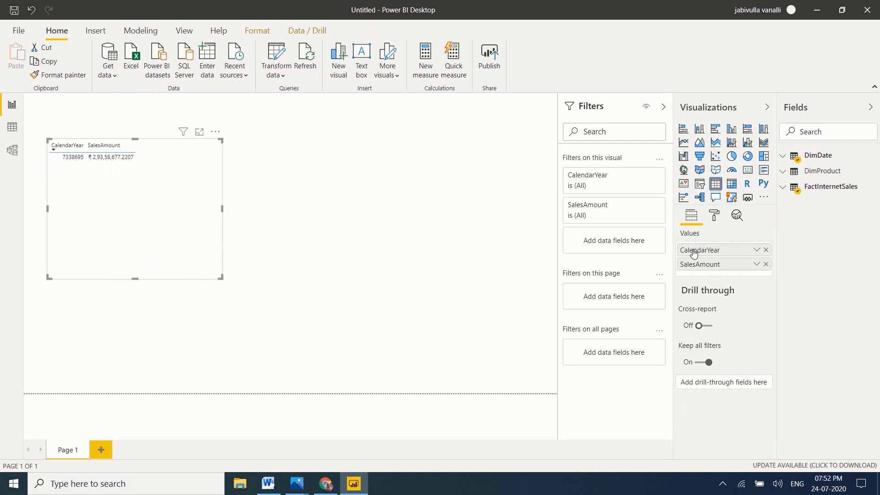
pyautogui.rightClick(694, 252)
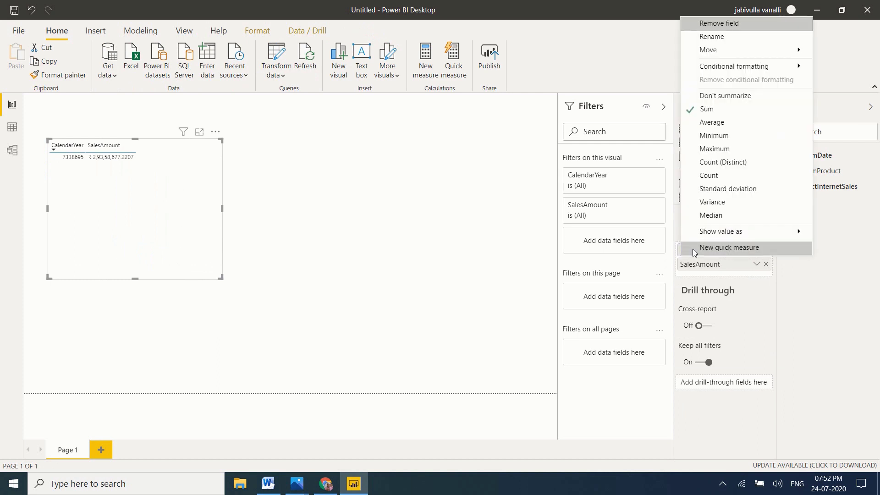
pyautogui.click(722, 100)
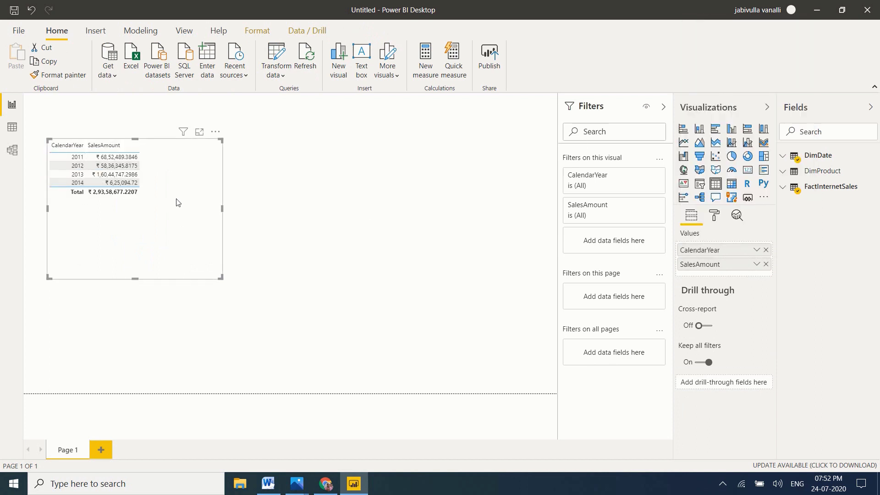
# Step: Apply the Bold header flashy rows style to the CalendarYear and SalesAmount table
pyautogui.click(714, 216)
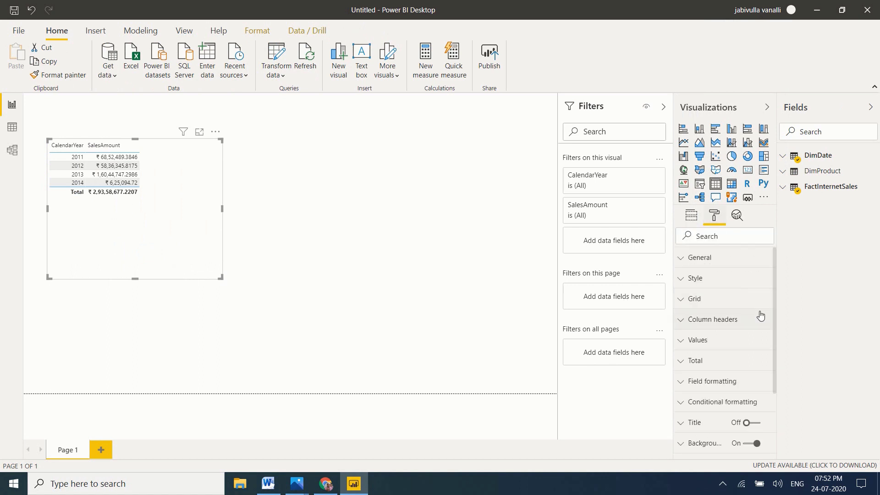
pyautogui.click(729, 280)
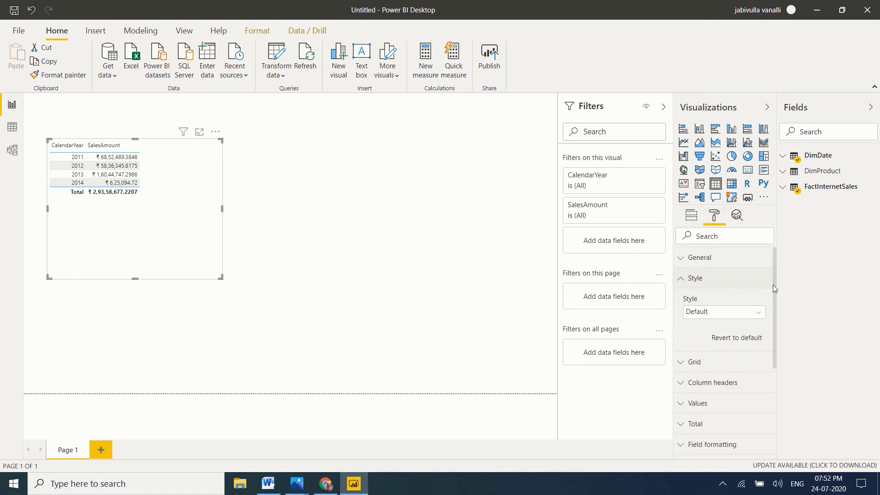
pyautogui.moveTo(774, 288)
pyautogui.mouseDown()
pyautogui.moveTo(774, 338)
pyautogui.moveTo(776, 300)
pyautogui.mouseUp()
pyautogui.click(730, 289)
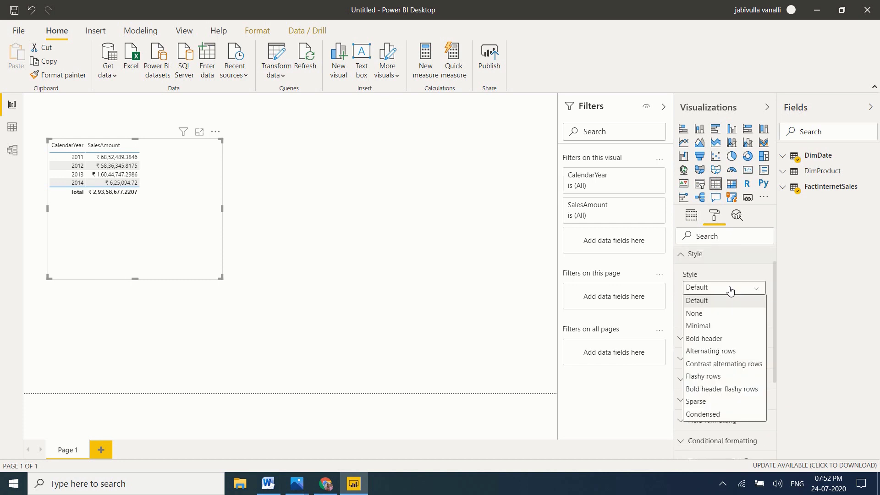
pyautogui.click(717, 390)
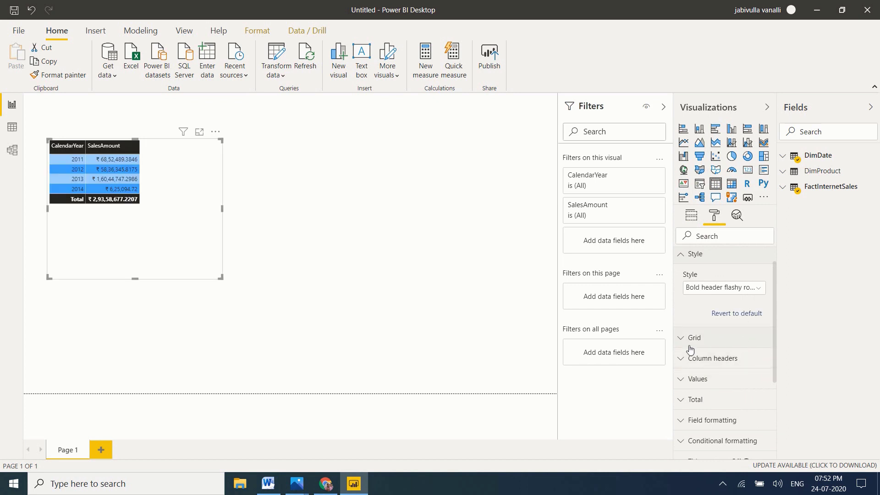
pyautogui.click(682, 256)
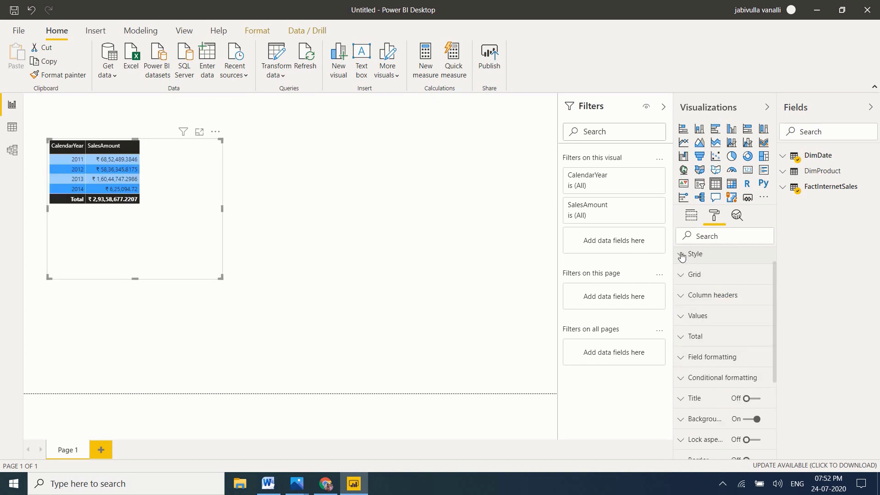
# Step: Set the text size of the table's column headers to 12 pt
pyautogui.click(712, 257)
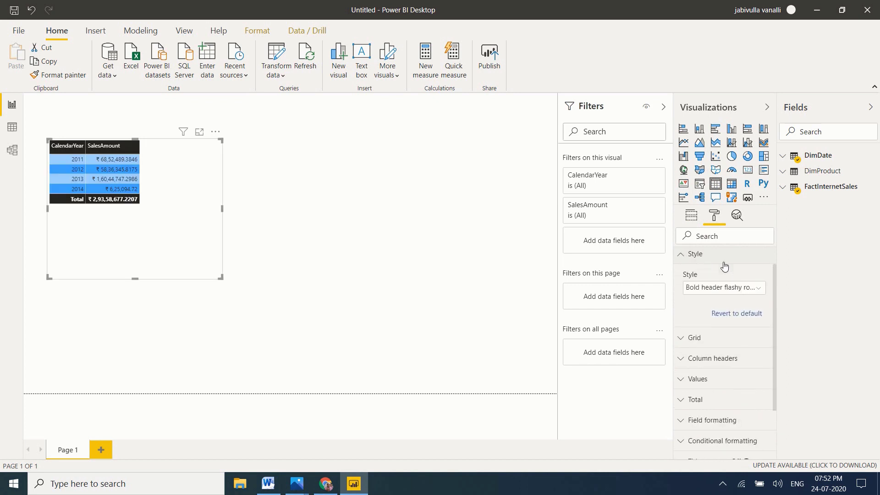
pyautogui.moveTo(773, 312)
pyautogui.mouseDown()
pyautogui.moveTo(776, 414)
pyautogui.moveTo(774, 322)
pyautogui.mouseUp()
pyautogui.click(714, 353)
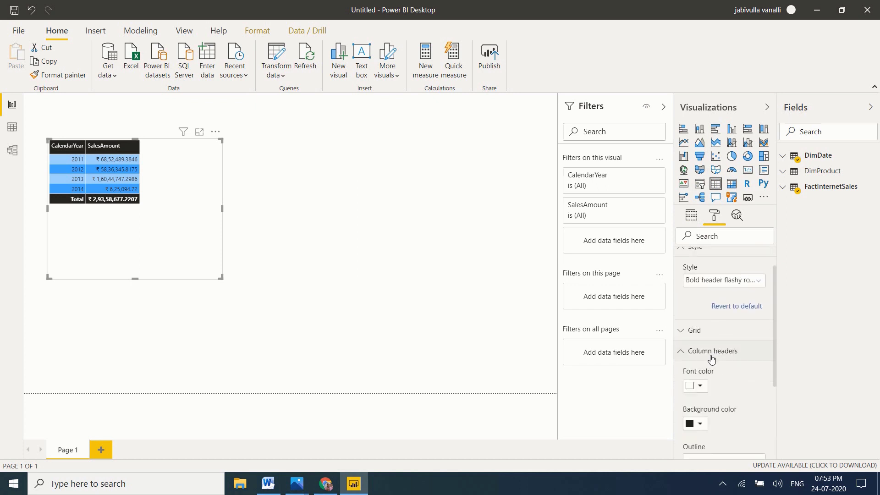
pyautogui.moveTo(774, 297); pyautogui.dragTo(771, 365)
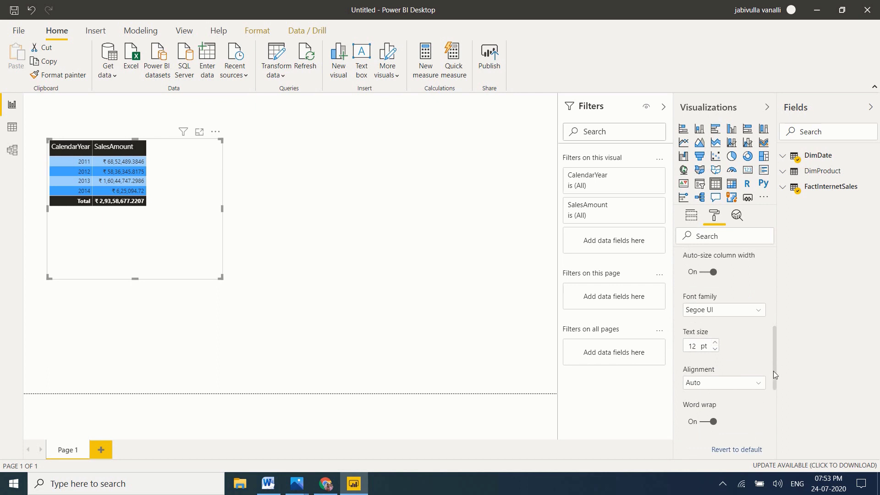
# Step: Set the text size of the table's values to 13 pt and enlarge the table visual
pyautogui.moveTo(773, 371); pyautogui.dragTo(773, 407)
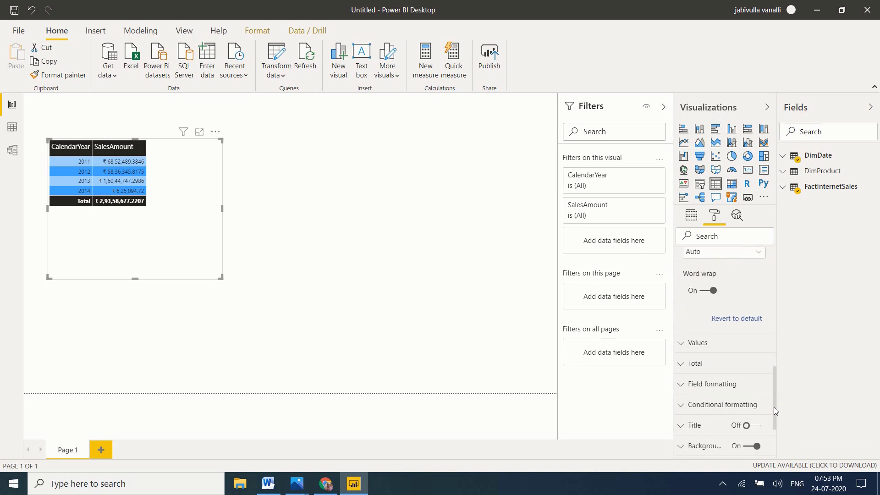
pyautogui.click(709, 344)
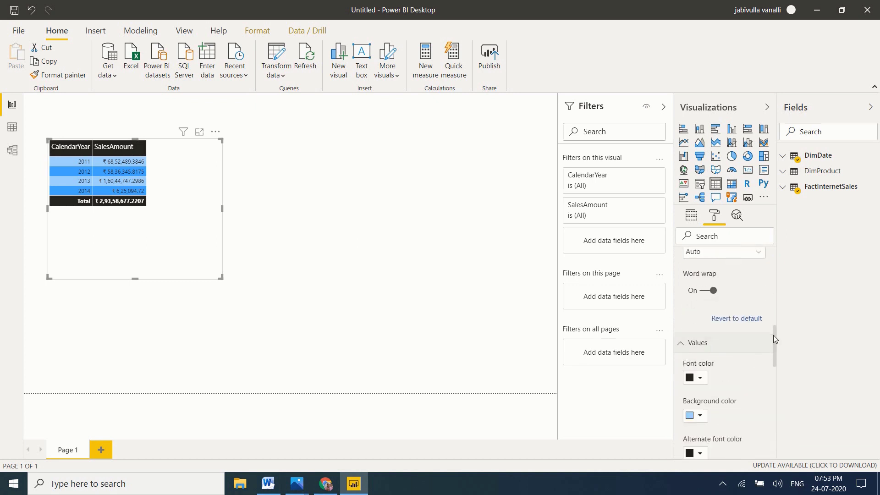
pyautogui.moveTo(773, 336); pyautogui.dragTo(784, 399)
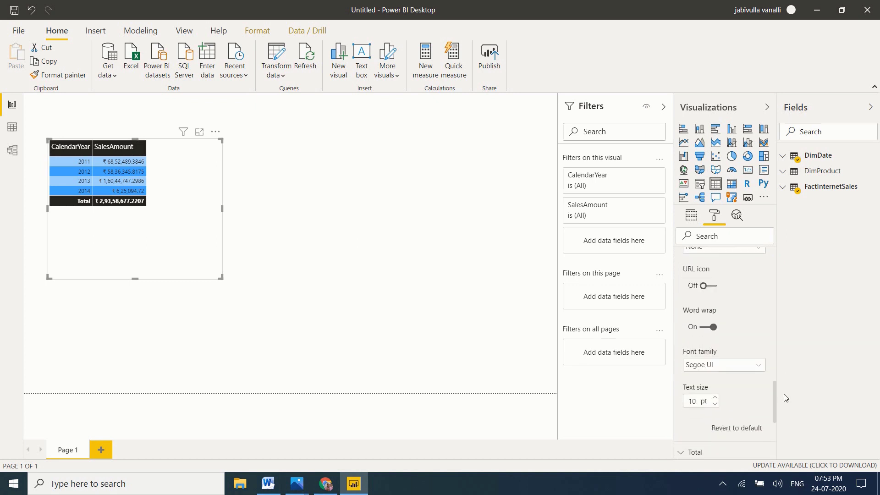
pyautogui.click(715, 399)
pyautogui.click(715, 398)
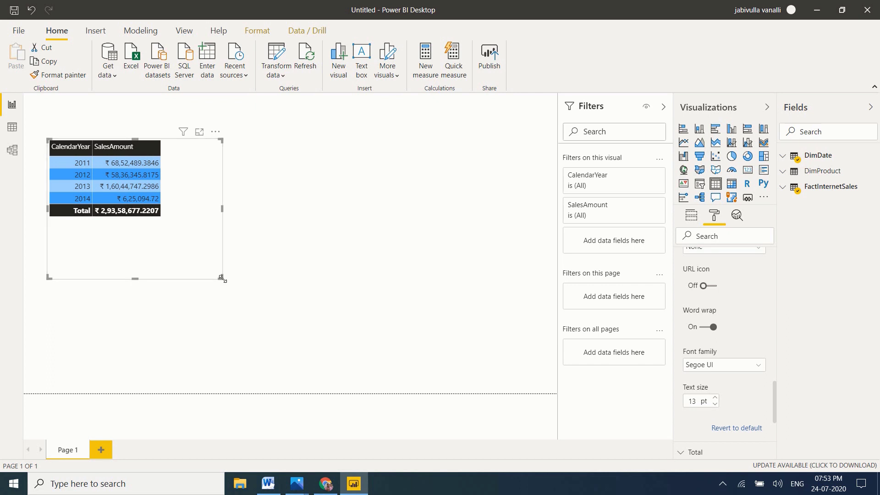
pyautogui.moveTo(222, 278); pyautogui.dragTo(256, 294)
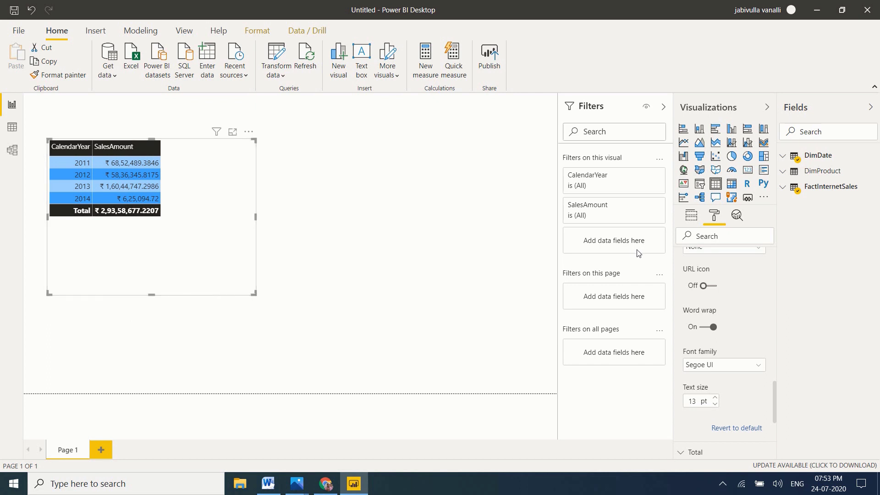
# Step: Check the CROSSFILTER article's distinct count example in Chrome, and back in Power BI start a DimProduct measure named Distict Count ProductKey
pyautogui.click(324, 485)
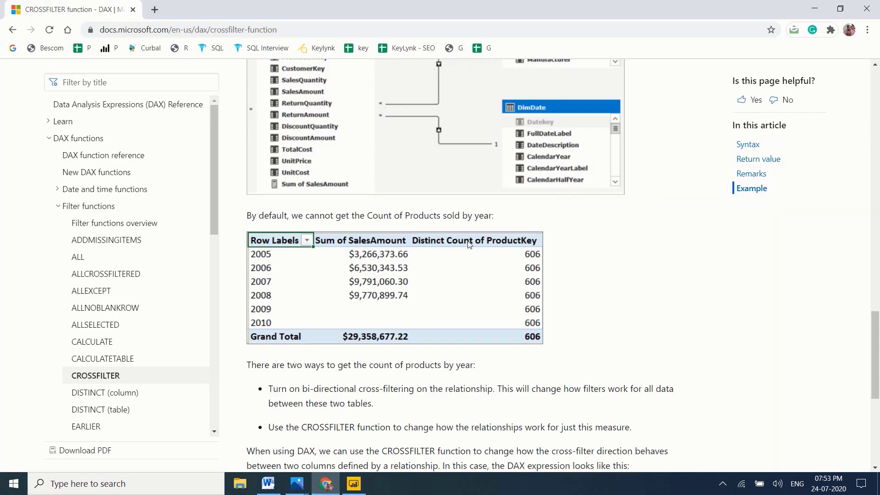
pyautogui.click(353, 484)
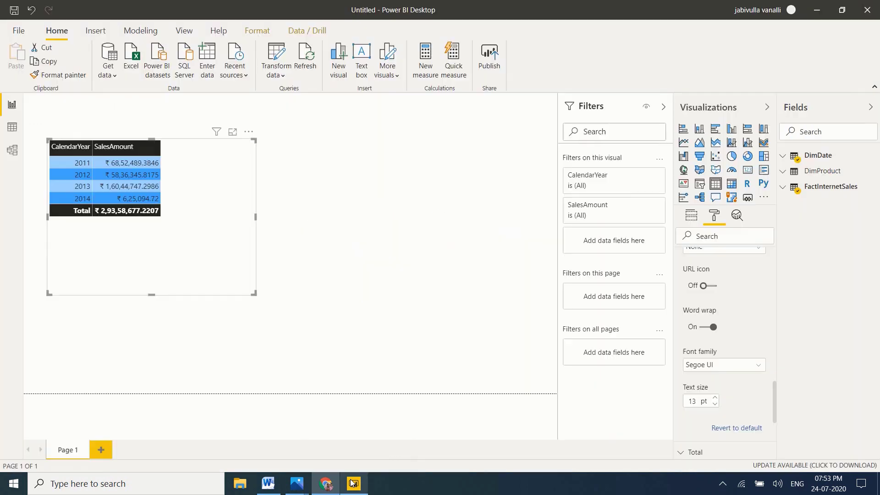
pyautogui.rightClick(831, 175)
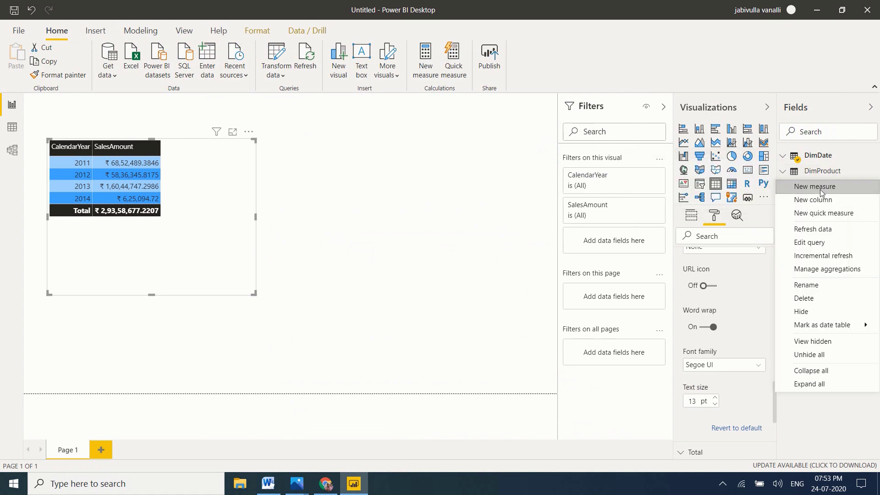
pyautogui.click(821, 190)
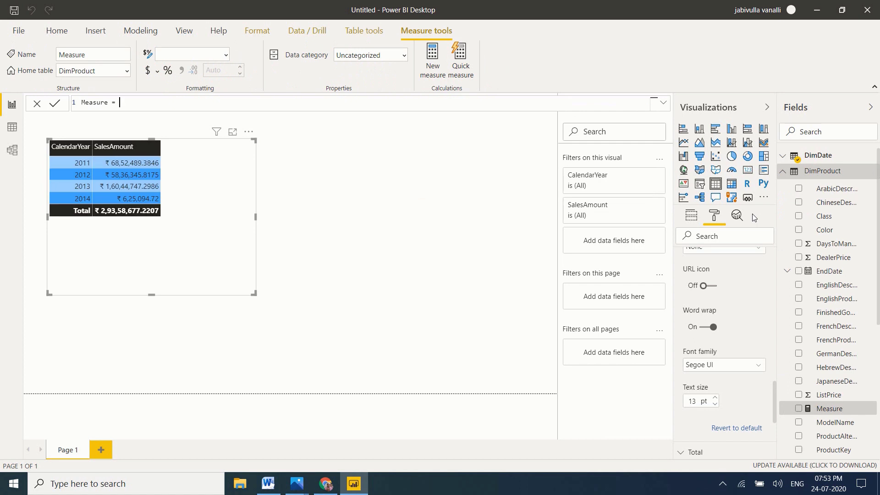
pyautogui.write('DistictcOunt')
pyautogui.press('BackSpace')
pyautogui.press('BackSpace')
pyautogui.press('BackSpace')
pyautogui.press('BackSpace')
pyautogui.press('BackSpace')
pyautogui.write('Cont')
pyautogui.press('BackSpace')
pyautogui.press('BackSpace')
pyautogui.press('BackSpace')
pyautogui.write('ount ProductKey = dis')
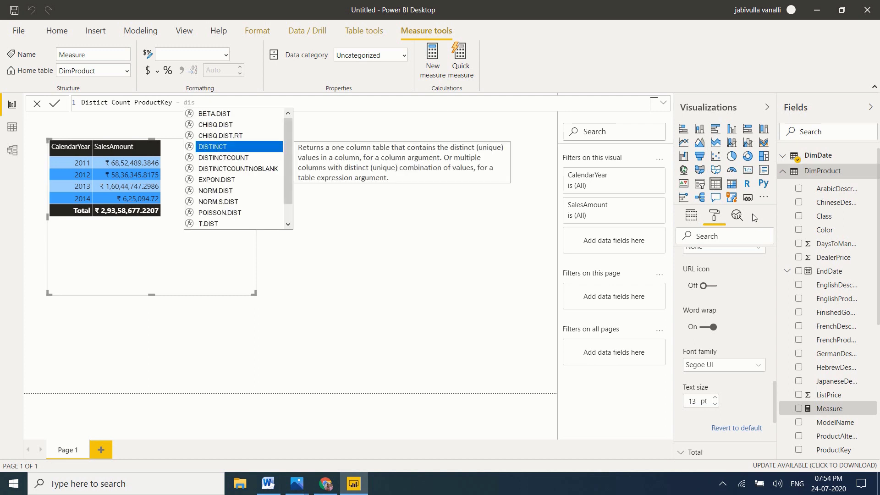
# Step: Define the measure as DISTINCTCOUNT(DimProduct[ProductKey]) and add it to the CalendarYear and SalesAmount table visual
pyautogui.press('Down')
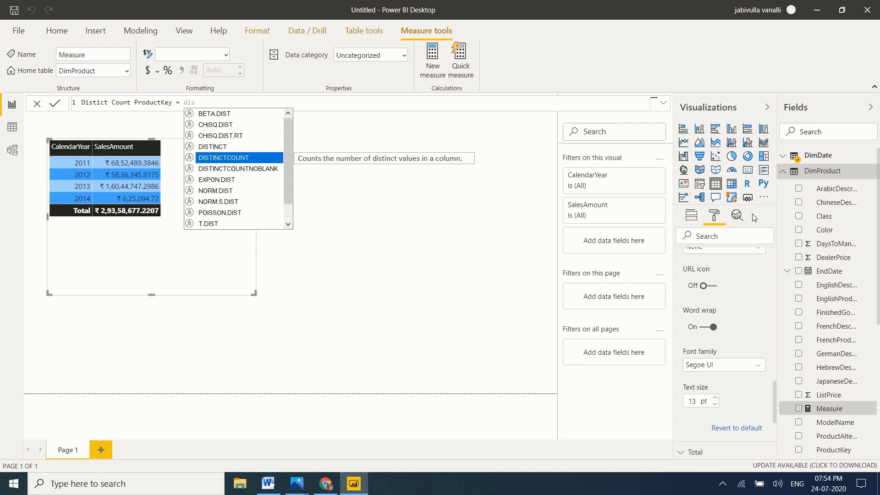
pyautogui.press('Tab')
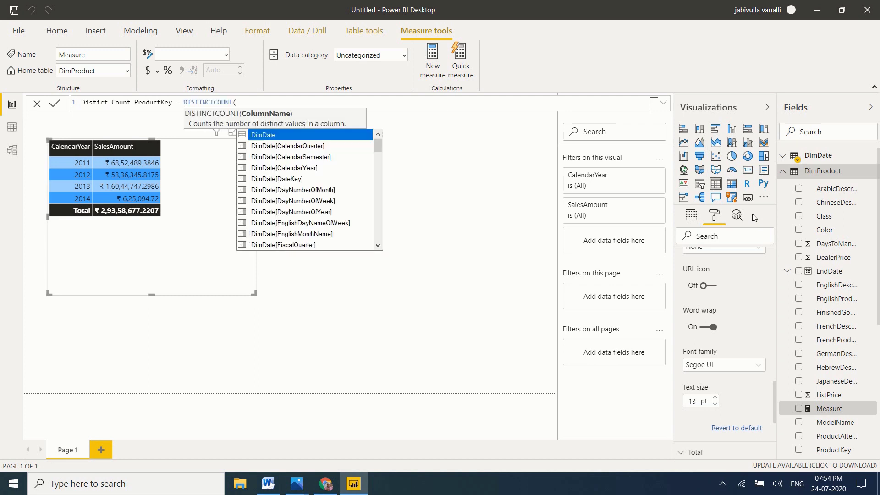
pyautogui.write('pro')
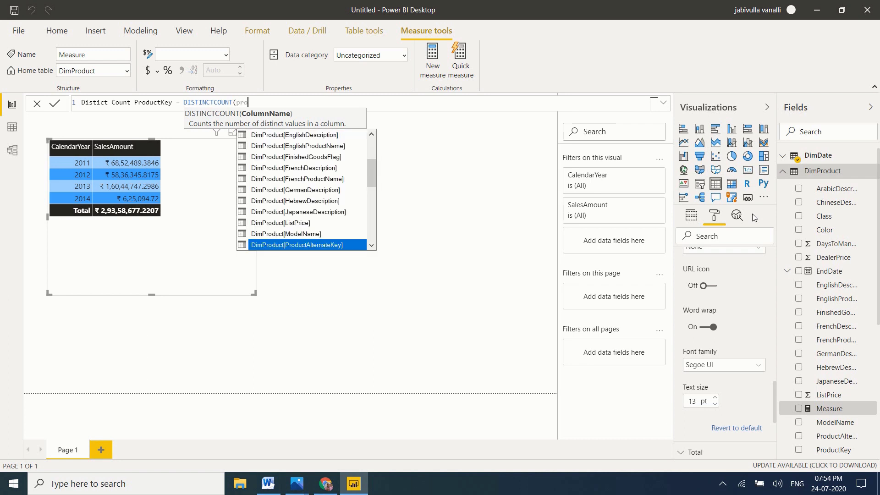
pyautogui.press('Down')
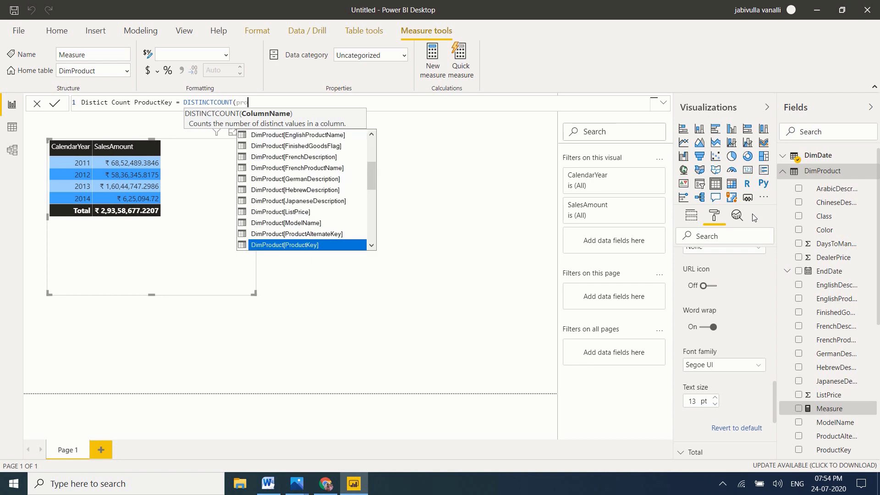
pyautogui.press('Tab')
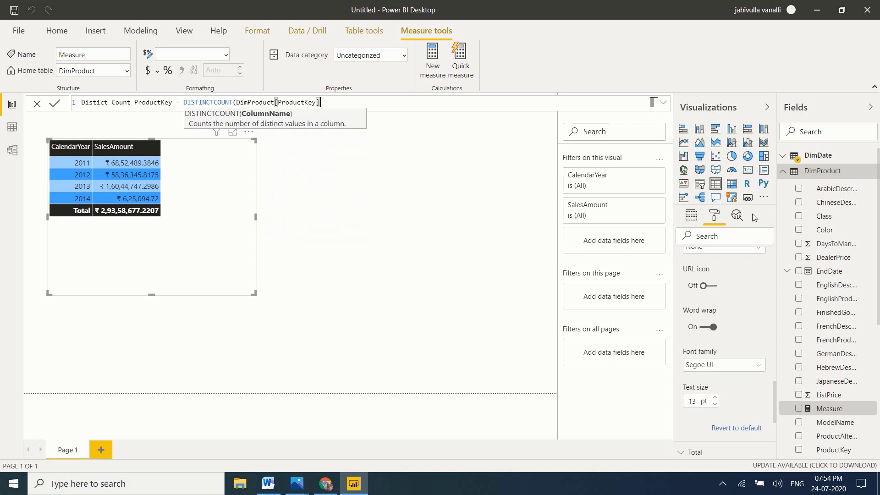
pyautogui.write(')')
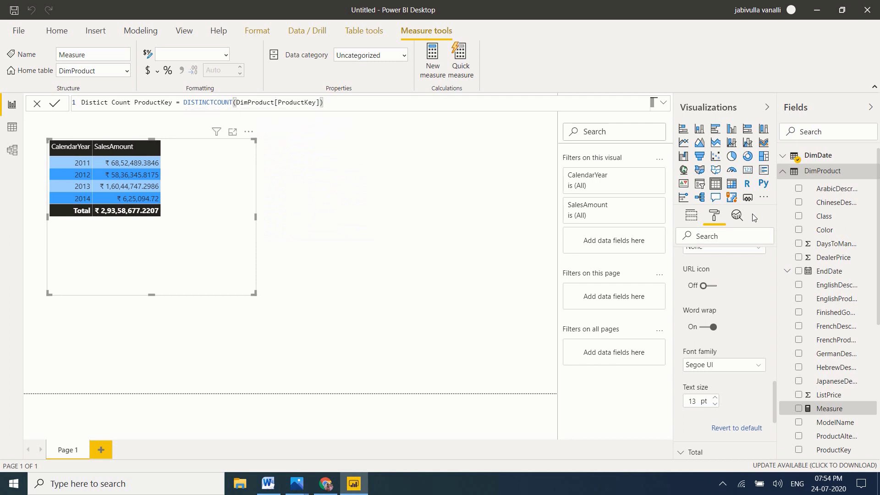
pyautogui.press('Return')
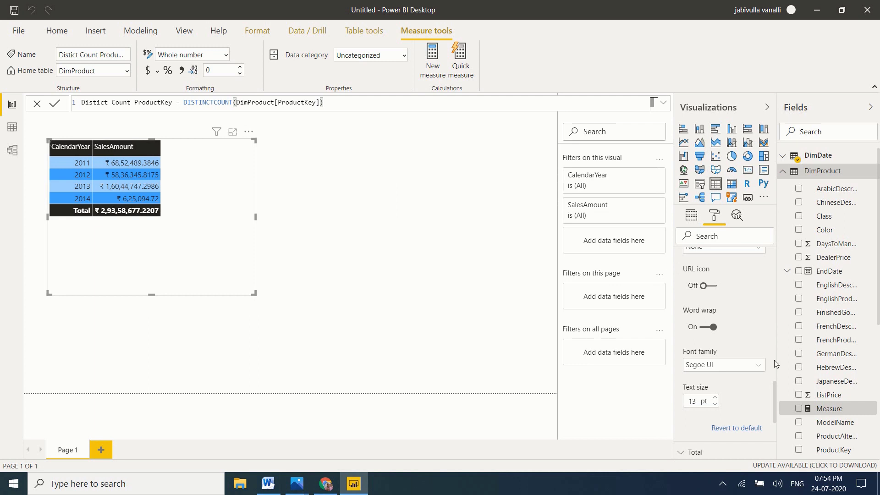
pyautogui.moveTo(833, 272); pyautogui.dragTo(205, 163)
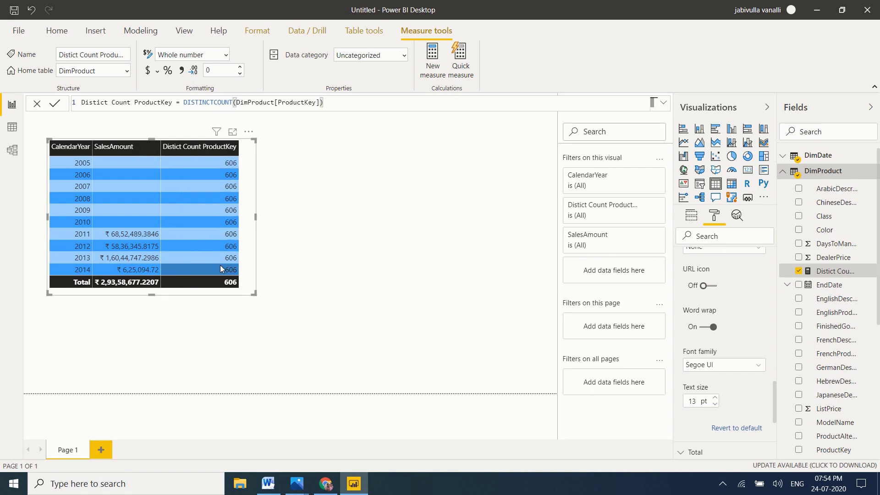
# Step: In the model view, open the FactInternetSales to DimProduct relationship for editing and show its cross filter direction options
pyautogui.click(16, 151)
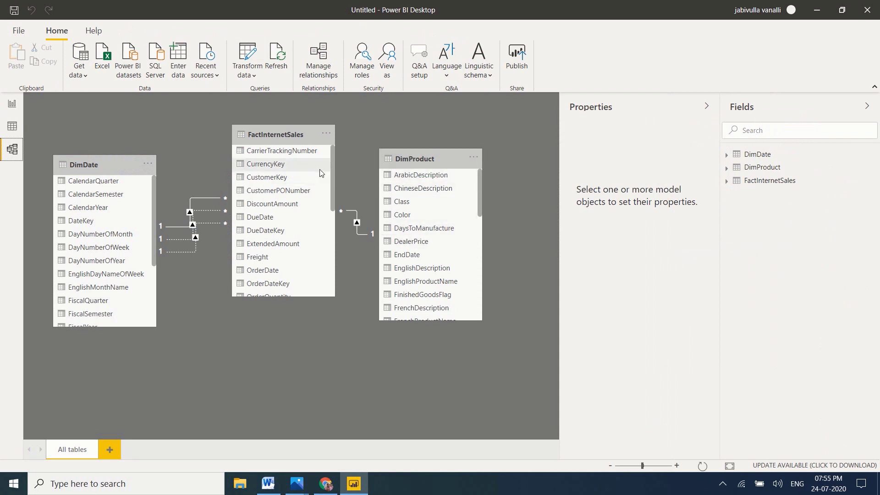
pyautogui.doubleClick(356, 224)
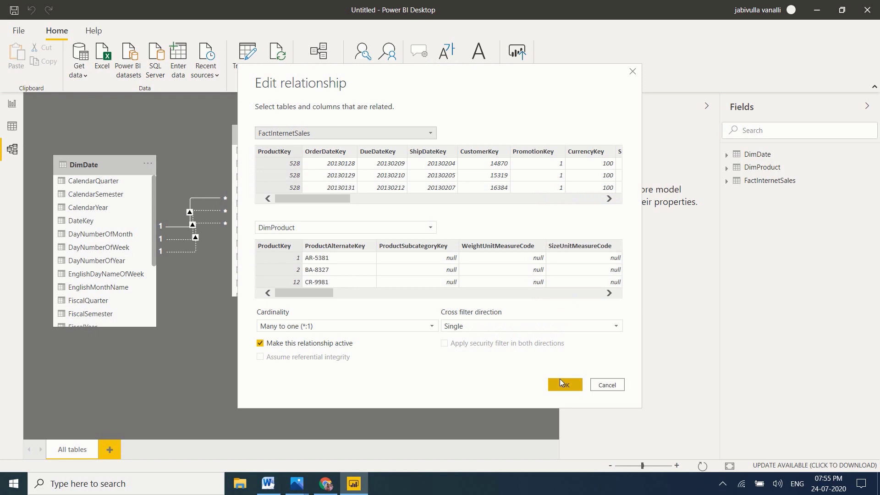
pyautogui.click(576, 326)
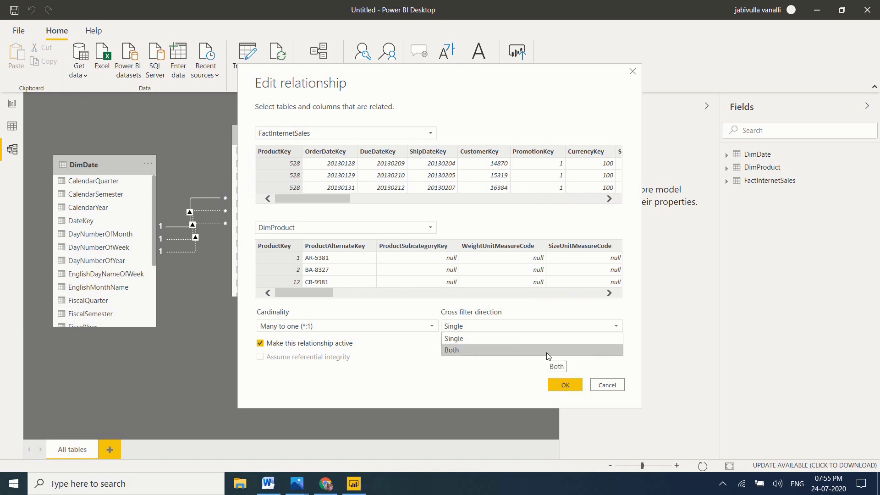
# Step: Switch to Chrome to review the CROSSFILTER article's BiDi measure and results table, and return to Power BI
pyautogui.click(326, 484)
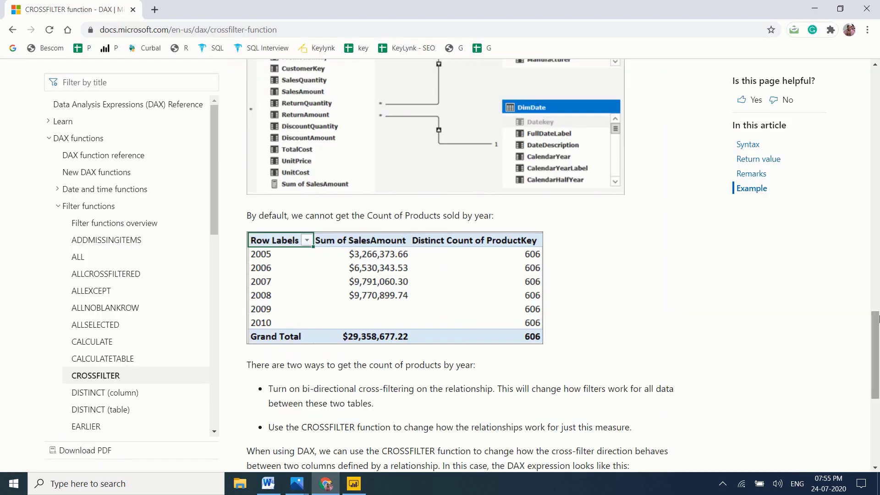
pyautogui.moveTo(876, 328); pyautogui.dragTo(876, 393)
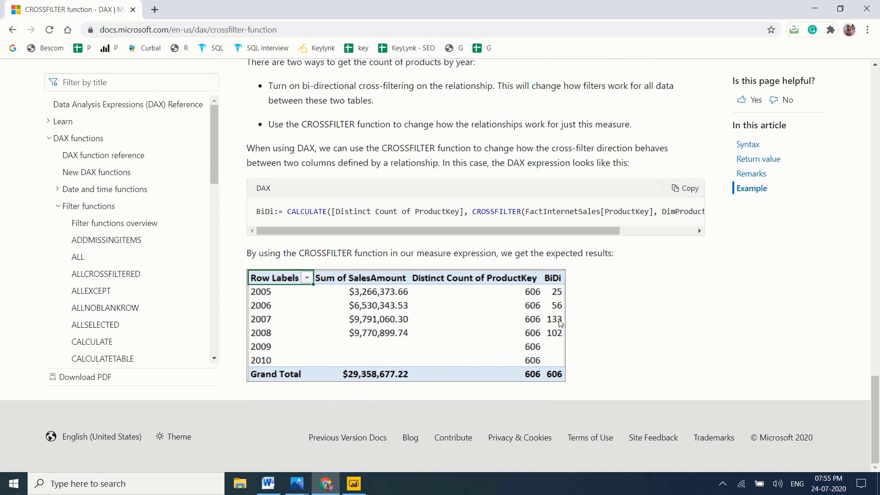
pyautogui.click(353, 484)
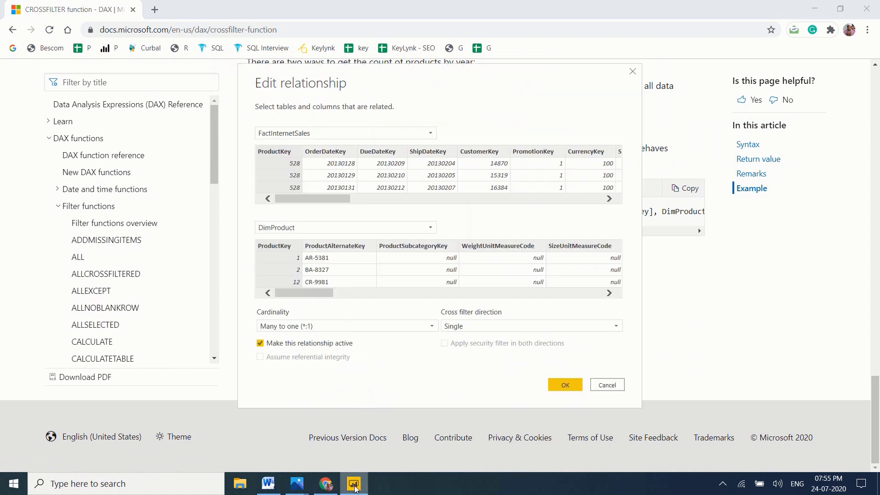
# Step: Set the relationship's cross filter direction to Both, apply it, and return to the report page with the yearly table
pyautogui.click(542, 325)
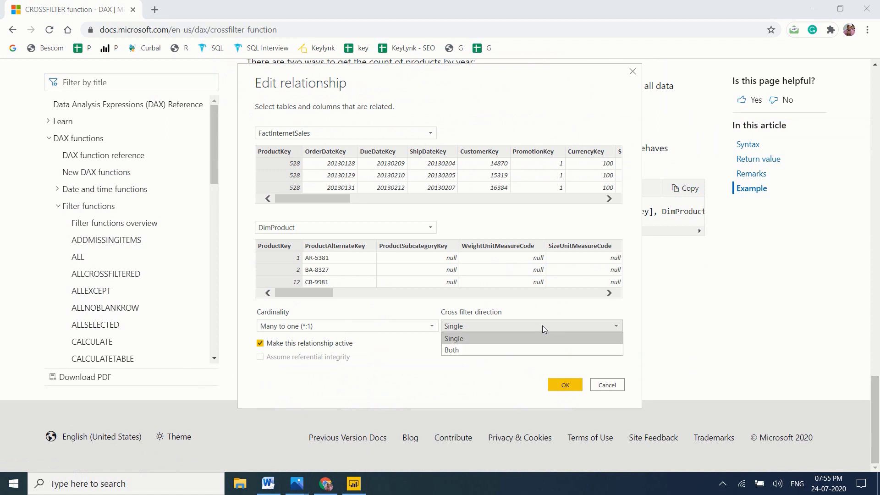
pyautogui.click(496, 352)
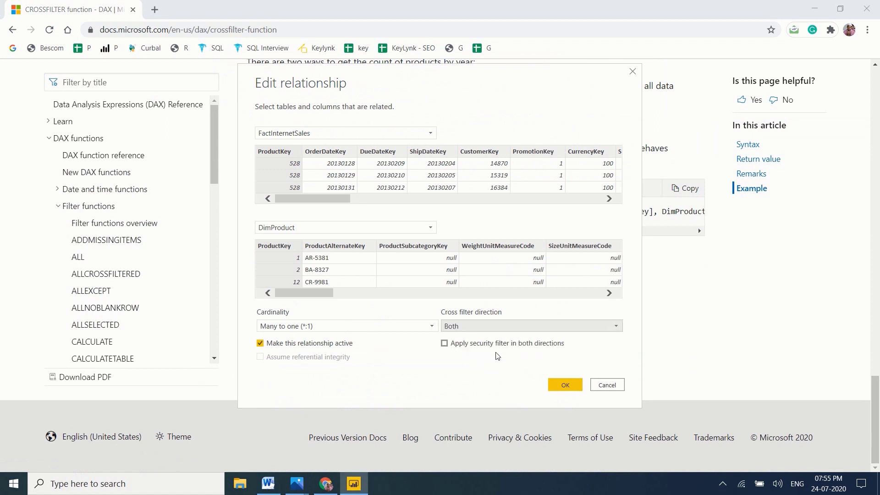
pyautogui.click(566, 386)
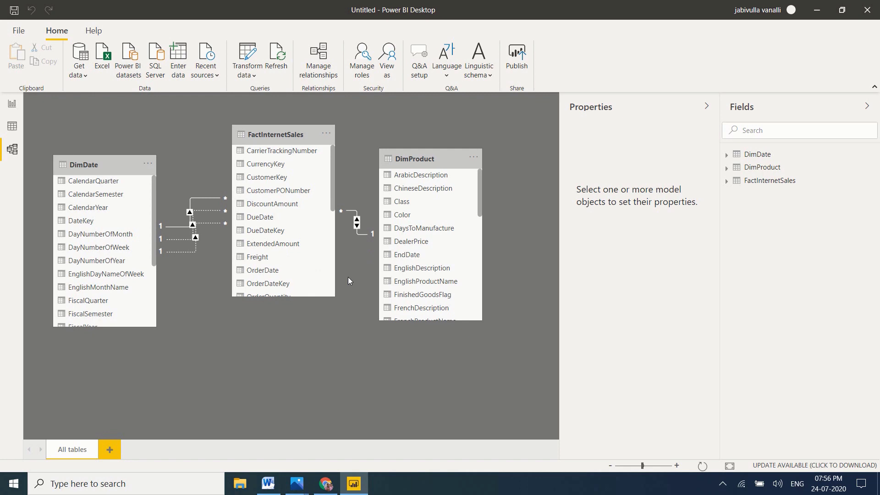
pyautogui.click(10, 106)
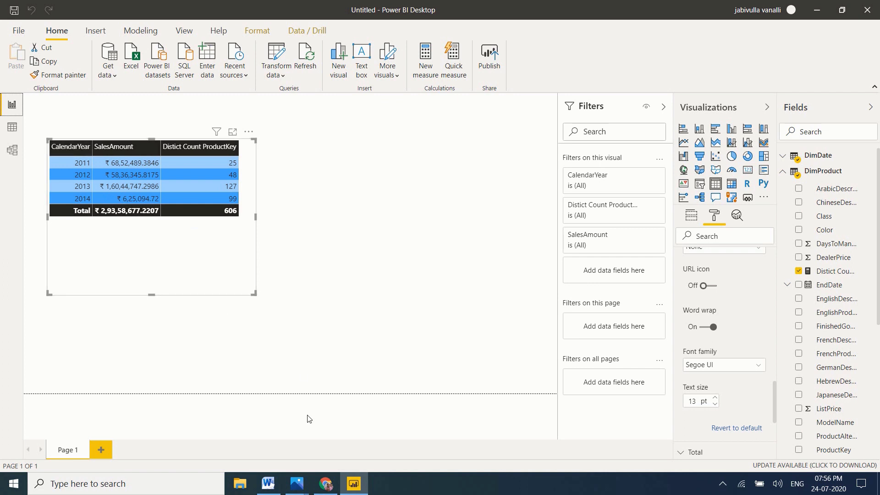
# Step: Switch to the Class 11.jpg window in Photos and advance to the End Screen.jpg image
pyautogui.moveTo(305, 487)
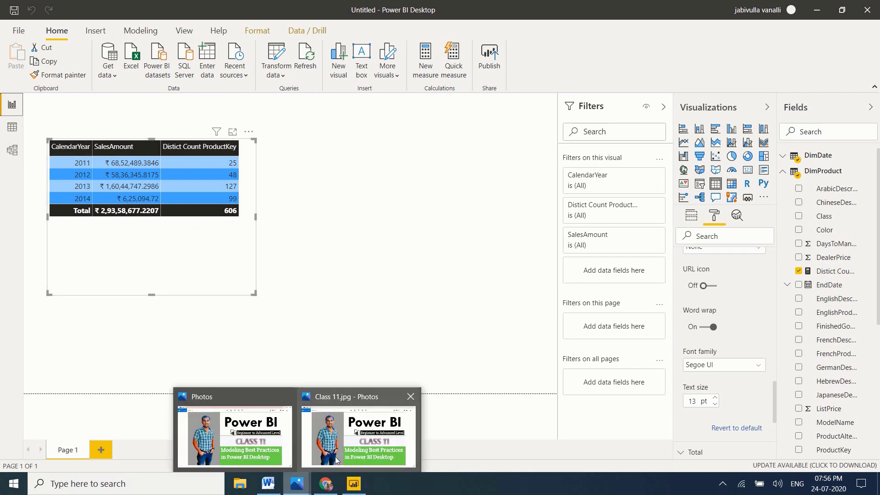
pyautogui.click(366, 433)
pyautogui.press('Right')
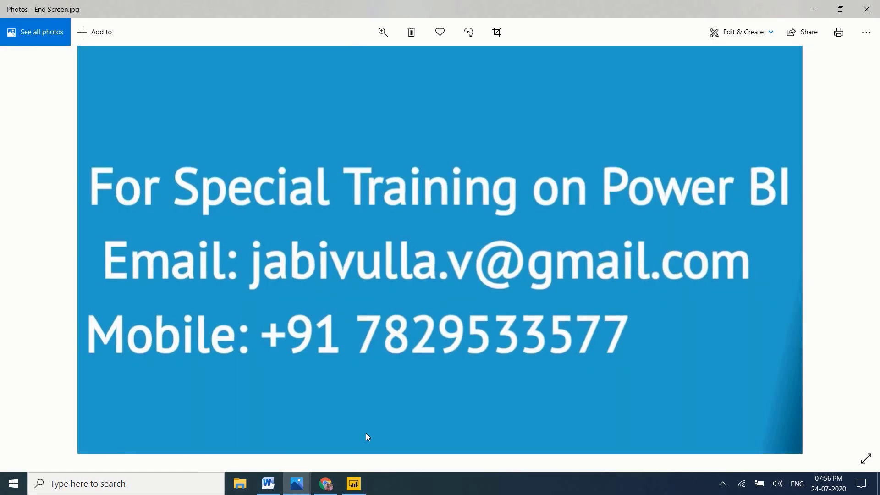